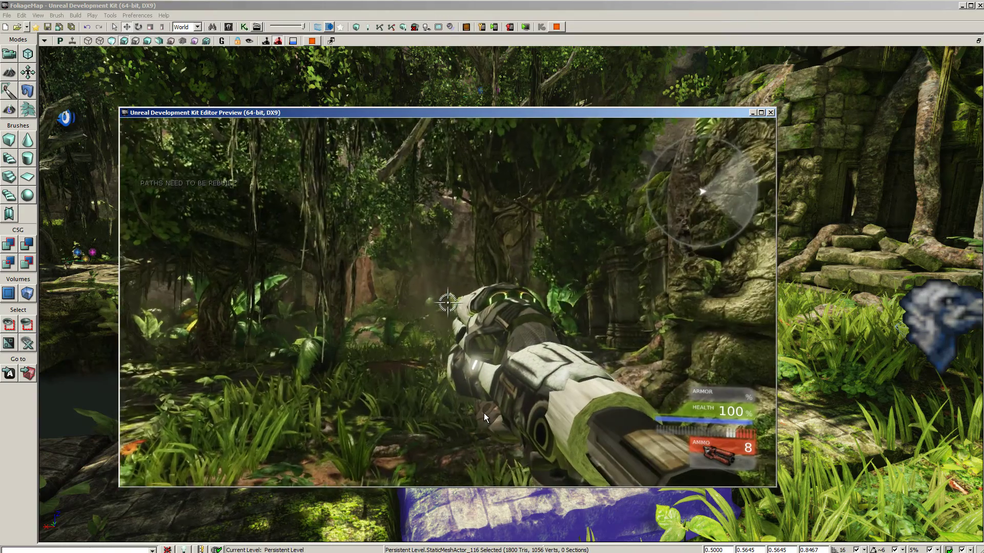
# - Walk through the jungle level in the play preview, test-firing the weapon in several directions, and close the preview
pyautogui.click(483, 413)
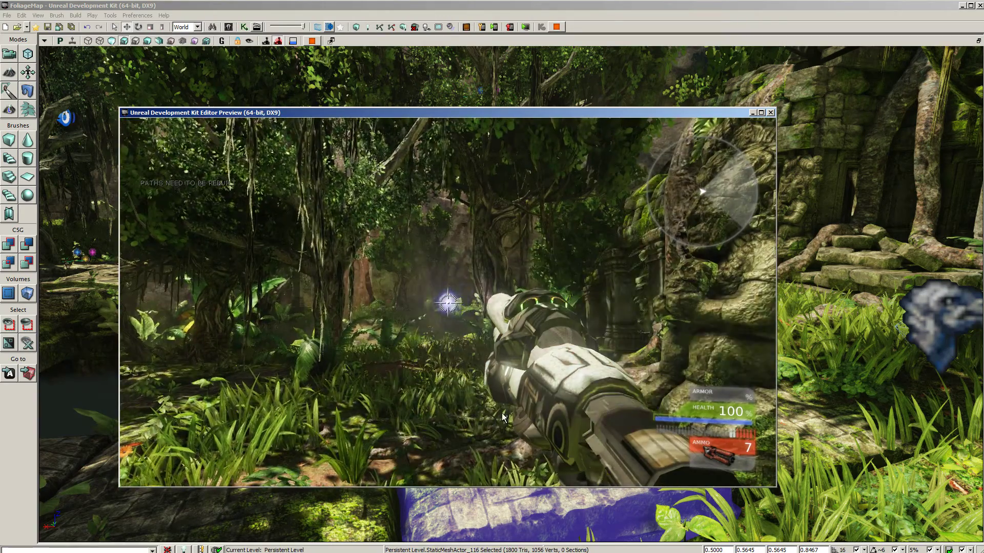
pyautogui.click(597, 406)
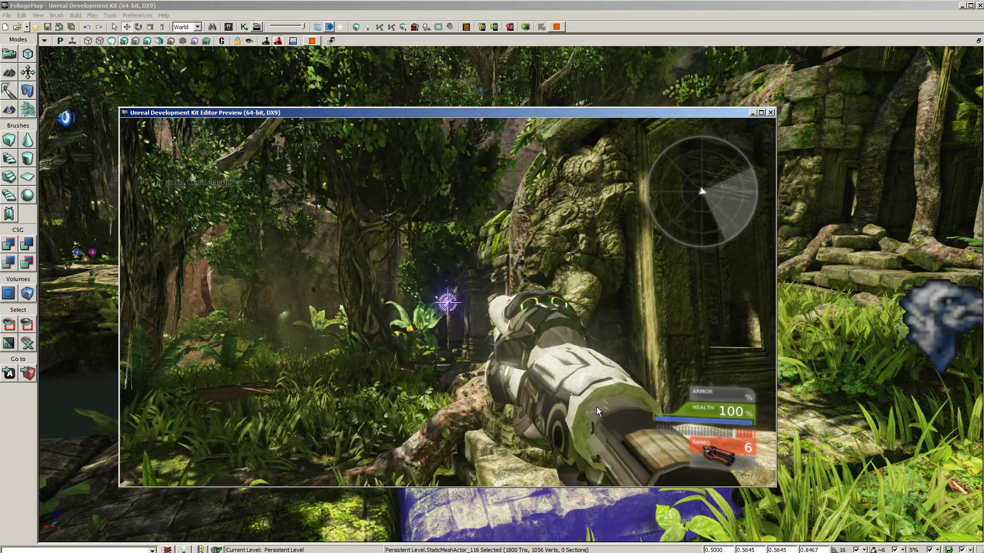
pyautogui.click(475, 429)
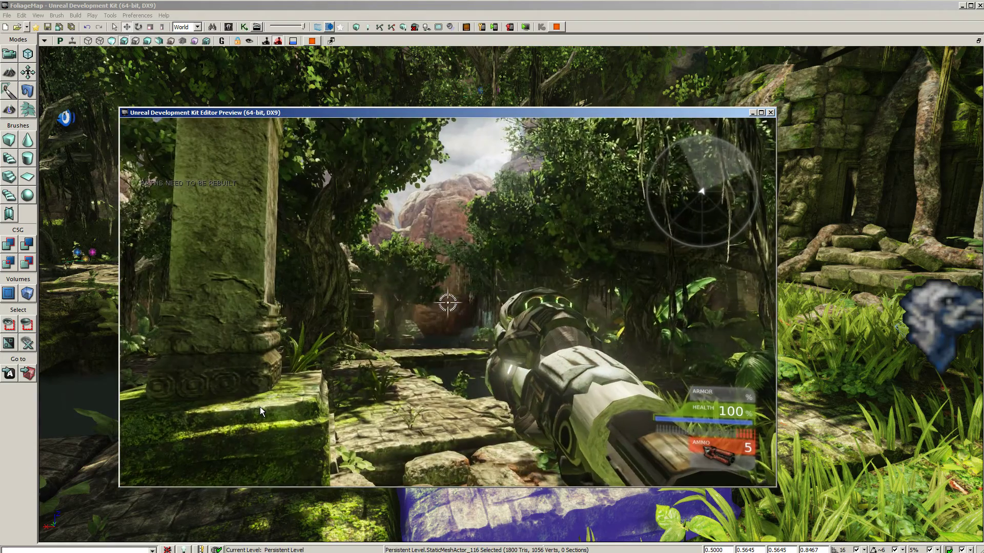
pyautogui.click(260, 412)
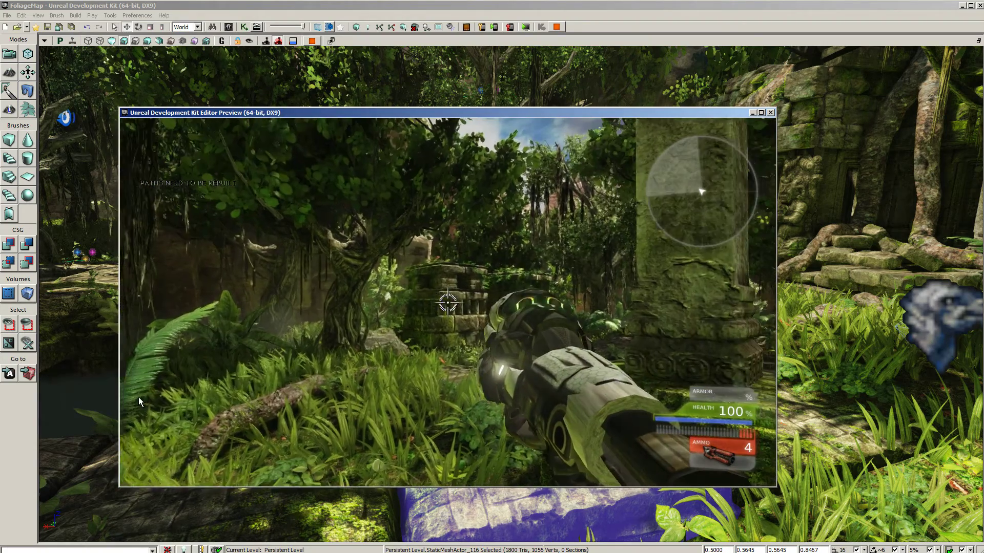
pyautogui.click(138, 398)
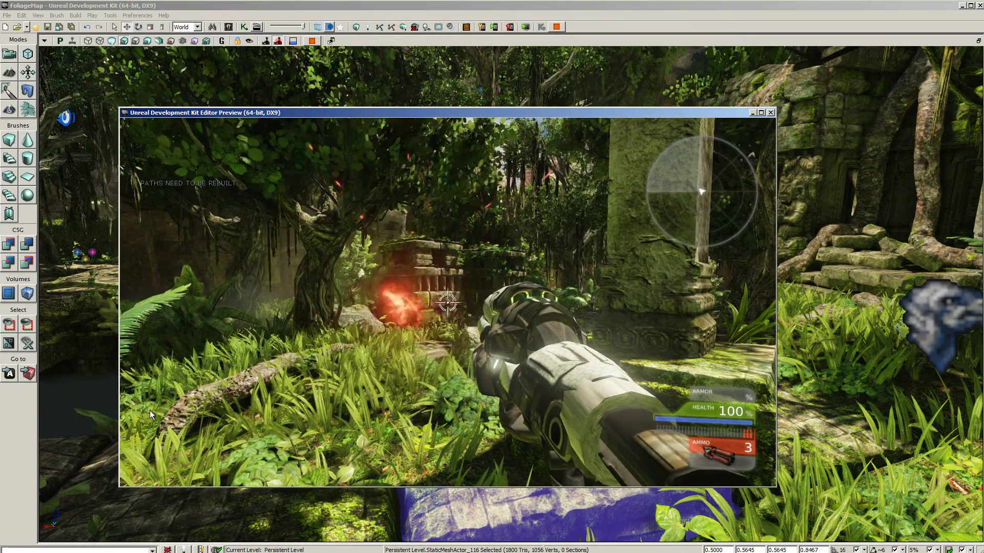
pyautogui.press('w')
pyautogui.press('w')
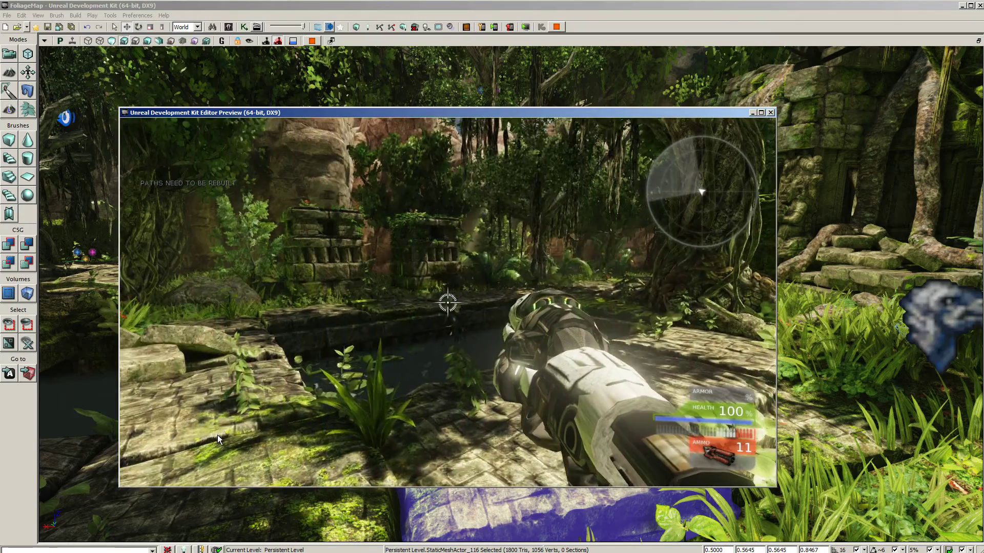
pyautogui.click(221, 428)
pyautogui.click(233, 398)
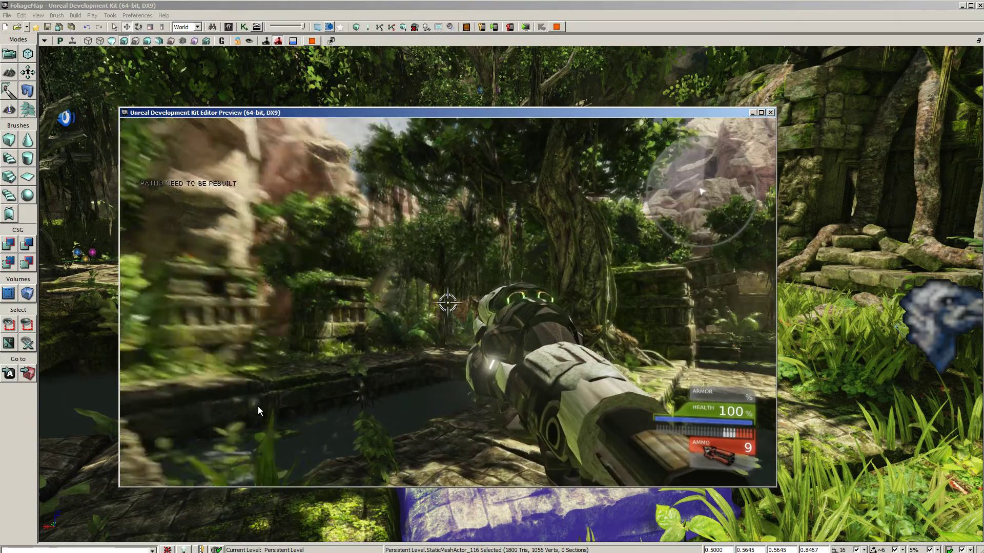
pyautogui.click(257, 407)
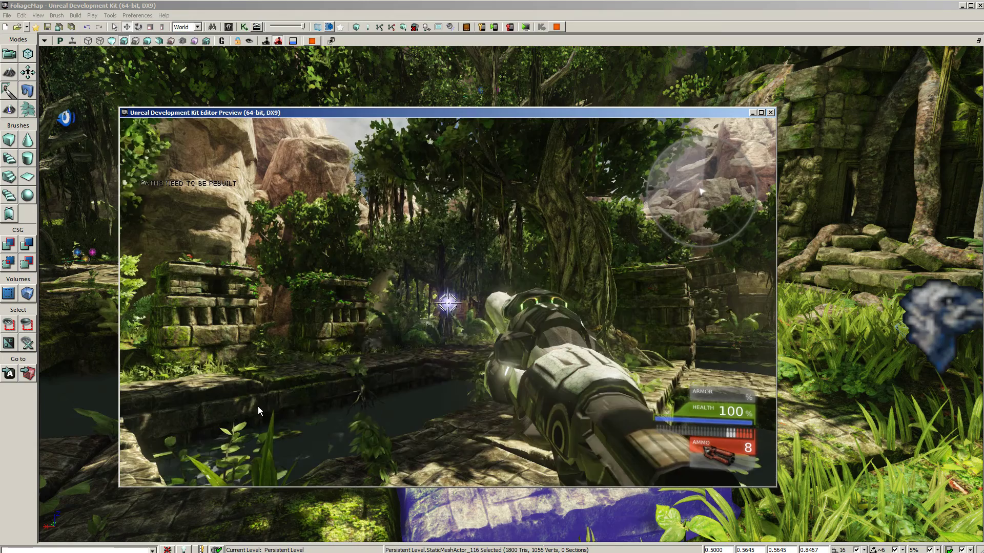
pyautogui.press('Escape')
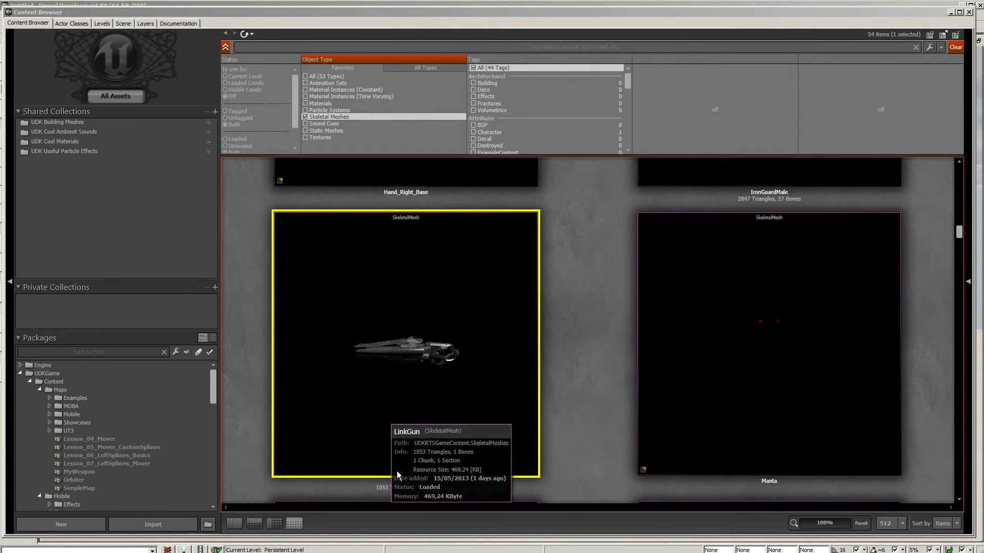
# - Export the LinkGun skeletal mesh from the Content Browser as the FBX file LinkGun in the armes folder
pyautogui.rightClick(317, 225)
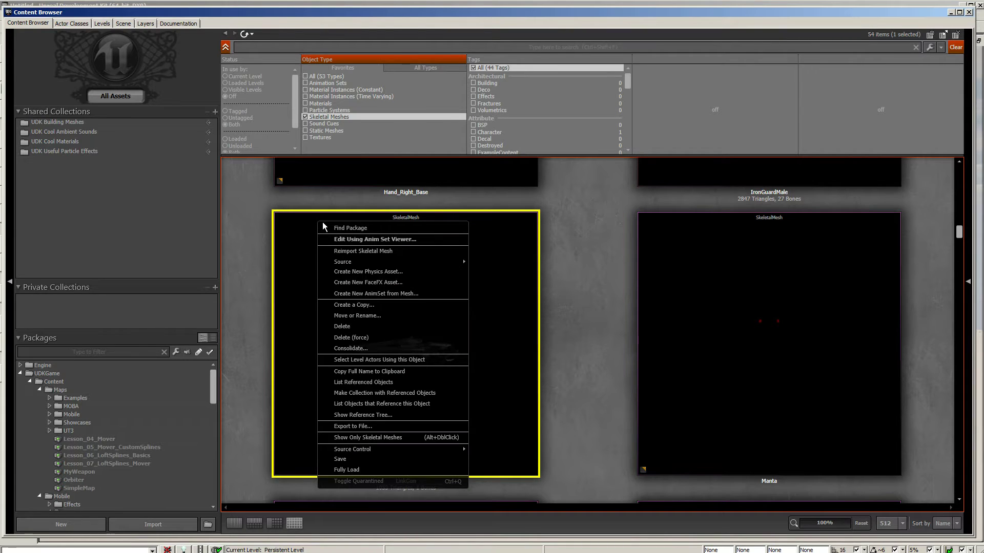
pyautogui.click(365, 427)
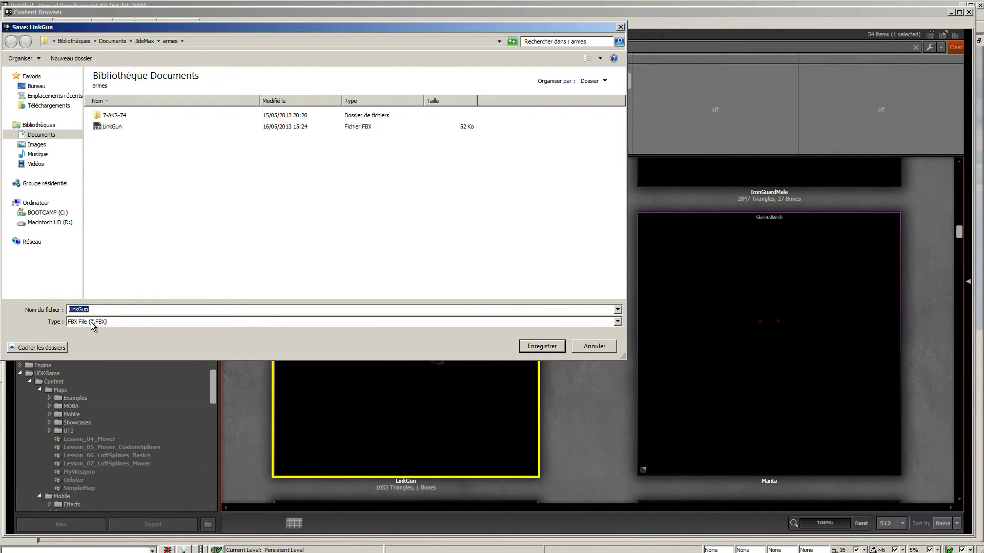
pyautogui.click(541, 346)
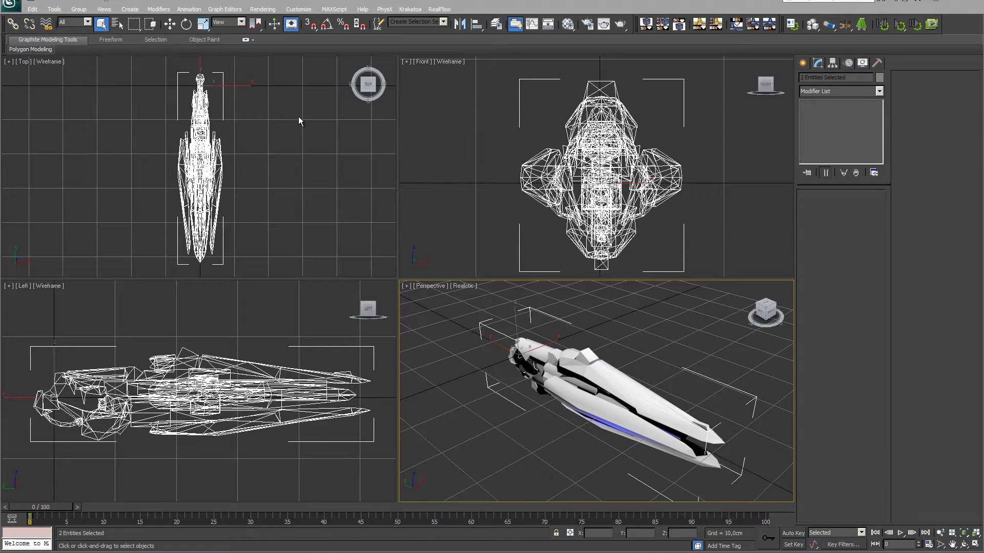
pyautogui.click(8, 6)
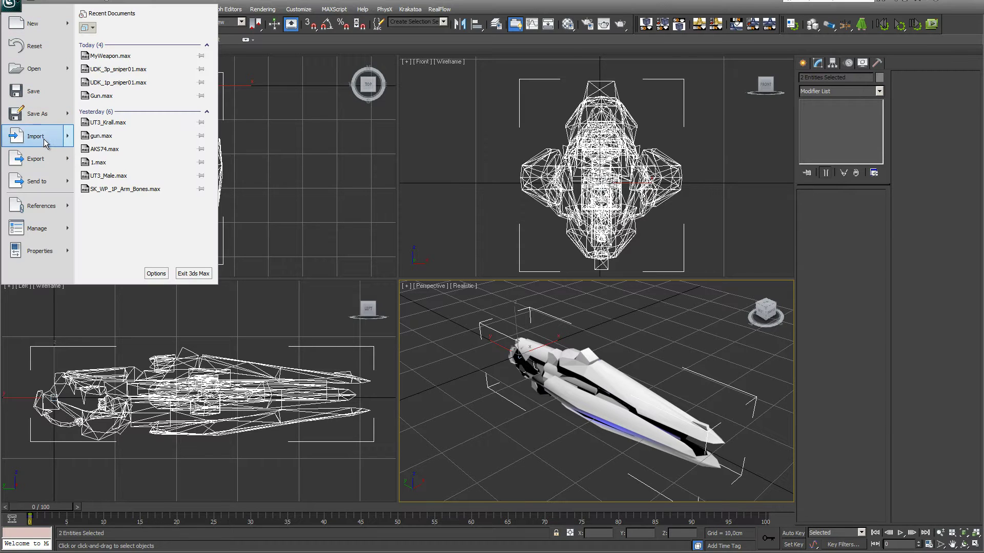
pyautogui.click(45, 142)
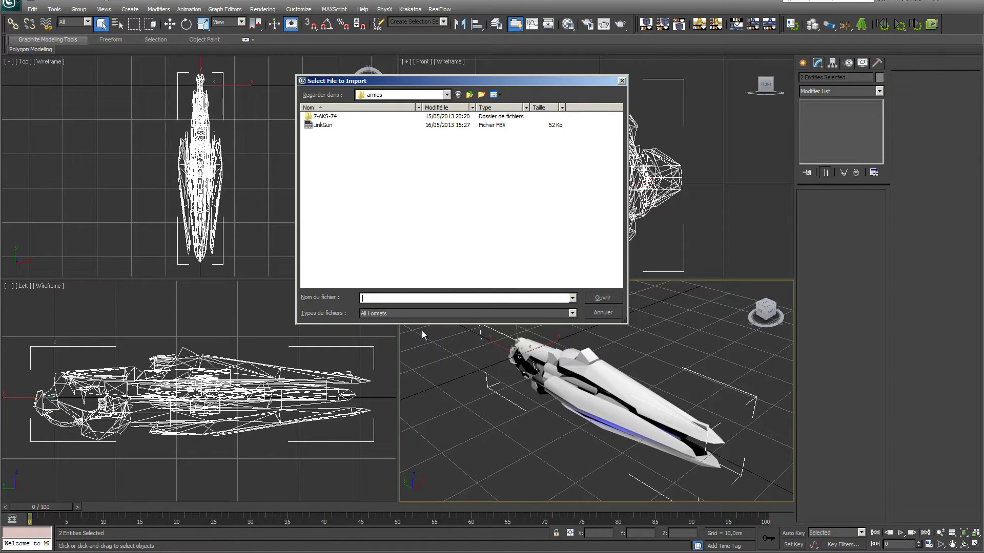
pyautogui.click(603, 313)
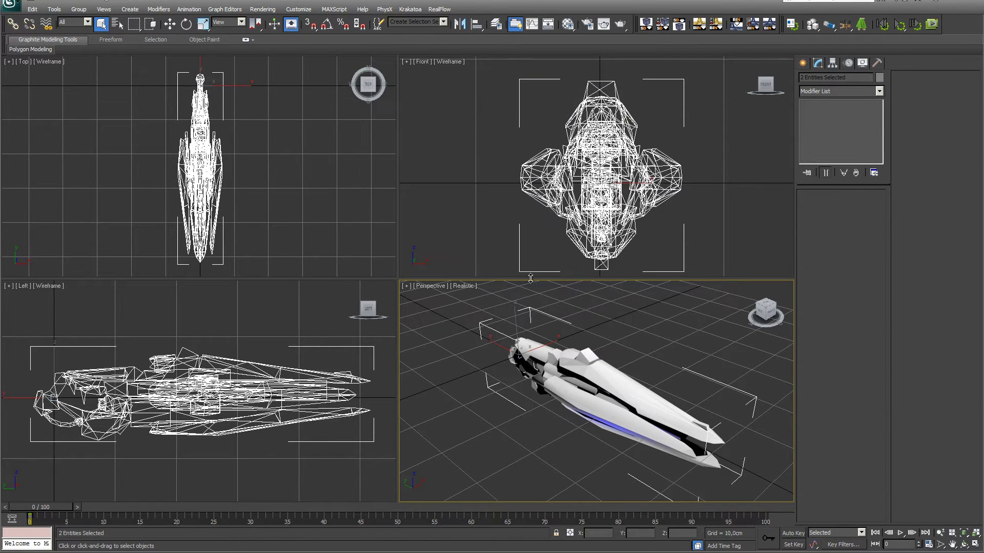
# - In 3ds Max, maximize the Perspective viewport and examine the lowres_body mesh's skin envelope weights for b_gun_root
pyautogui.click(563, 460)
pyautogui.hotkey('alt', 'w')
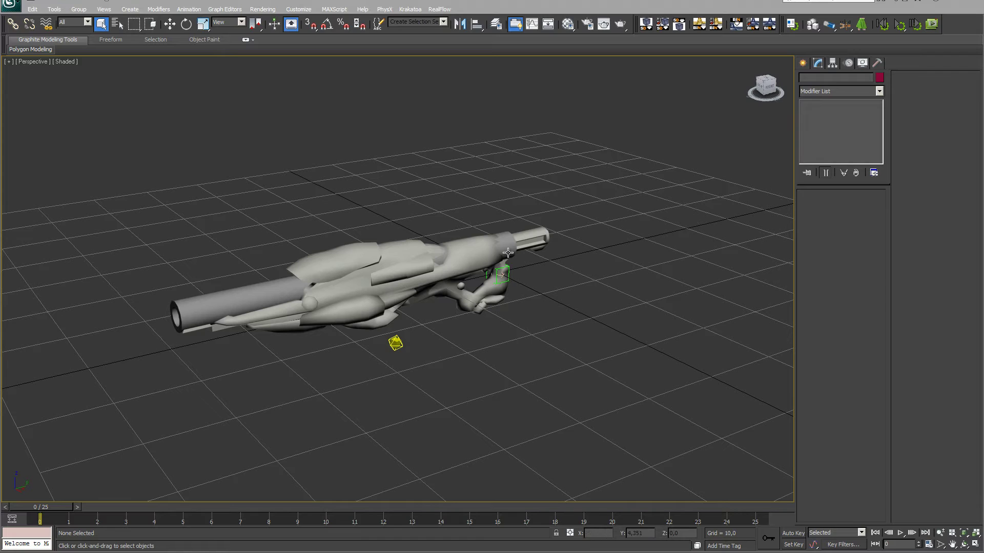
pyautogui.moveTo(39, 506); pyautogui.dragTo(8, 487)
pyautogui.click(469, 300)
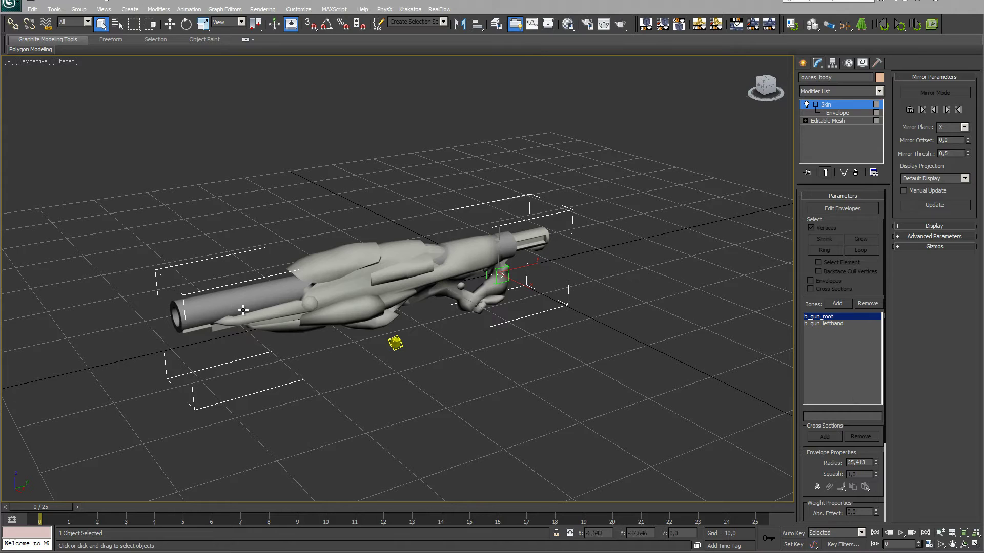
pyautogui.click(857, 210)
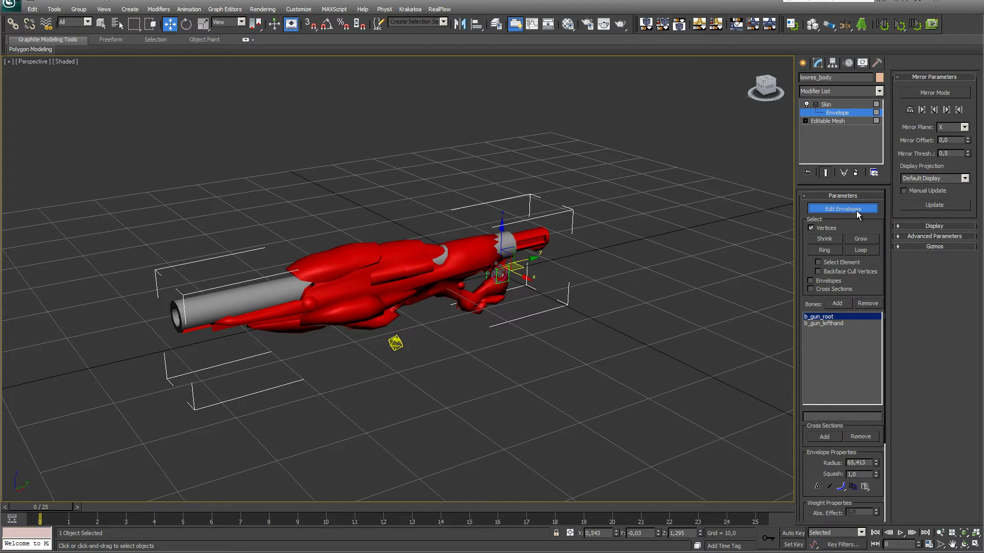
pyautogui.click(857, 210)
# - Examine the skin envelope weights of the Tube001 barrel for the b_tube bone, and leave envelope editing
pyautogui.click(535, 237)
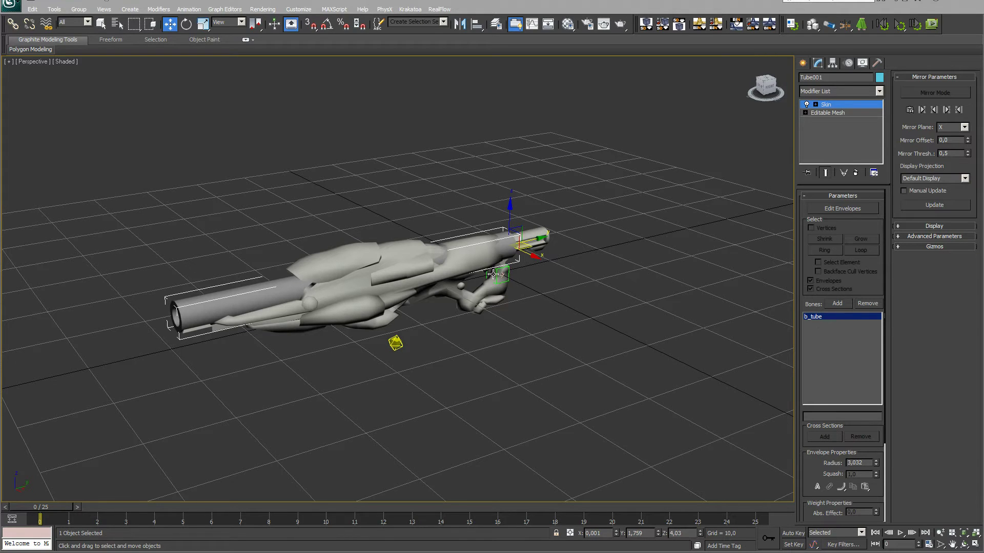
pyautogui.click(847, 210)
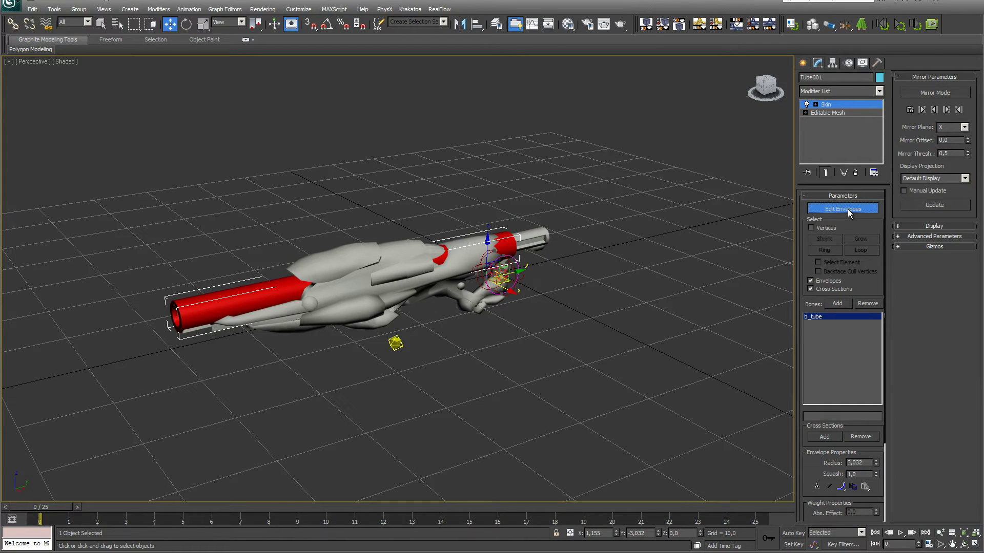
pyautogui.click(848, 210)
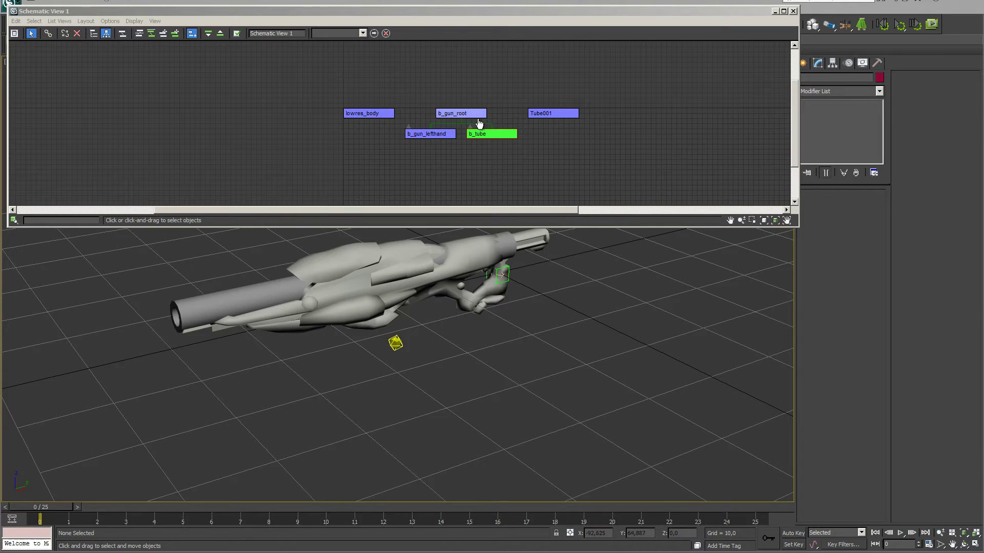
# - Examine the weapon's hierarchy in Schematic View by selecting b_gun_root, b_tube, b_gun_lefthand, lowres_body and Tube001 one after another
pyautogui.click(470, 119)
pyautogui.click(471, 119)
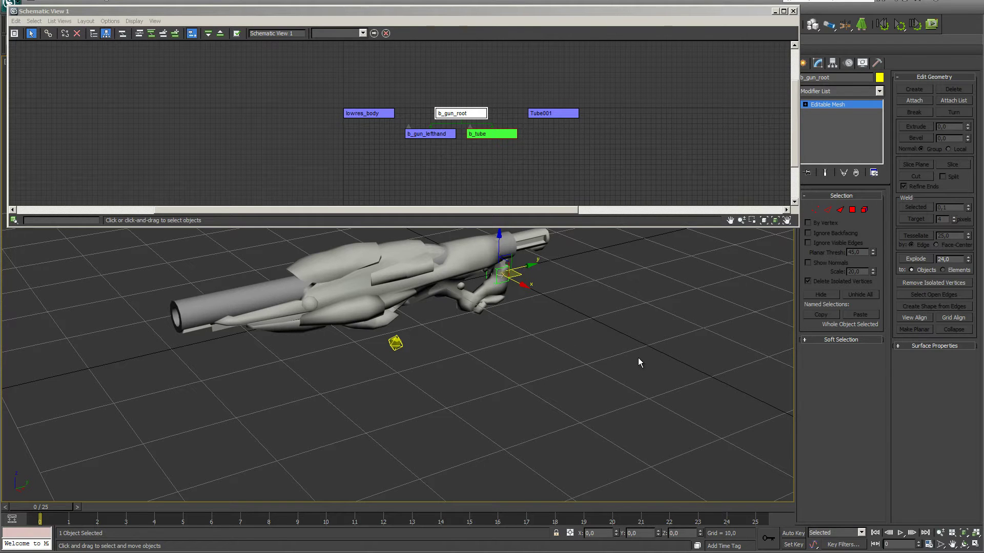
pyautogui.click(489, 136)
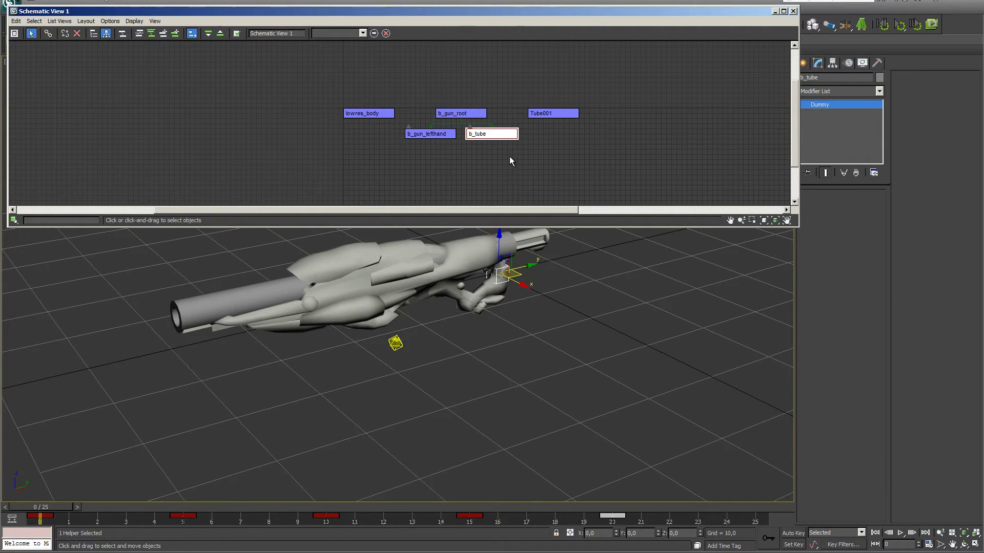
pyautogui.click(428, 135)
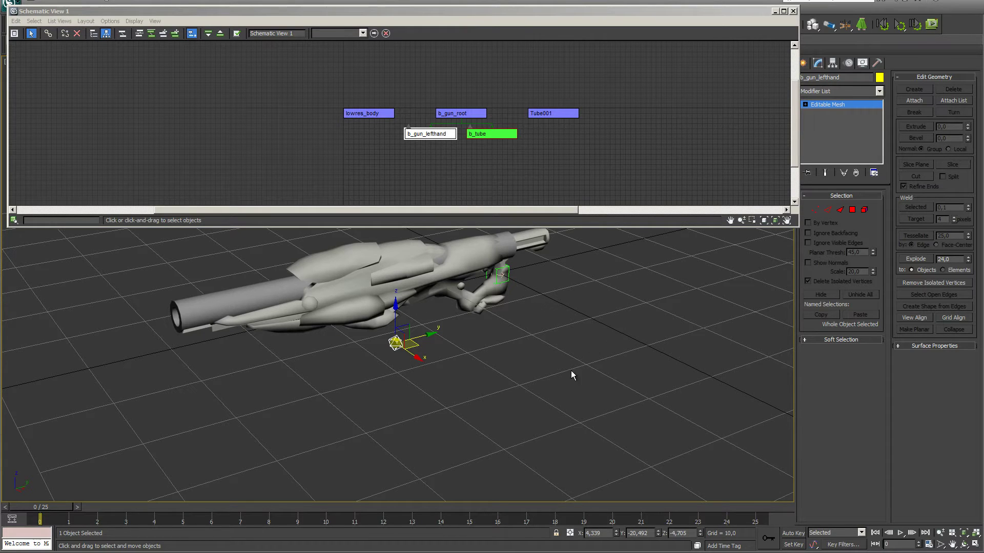
pyautogui.click(361, 118)
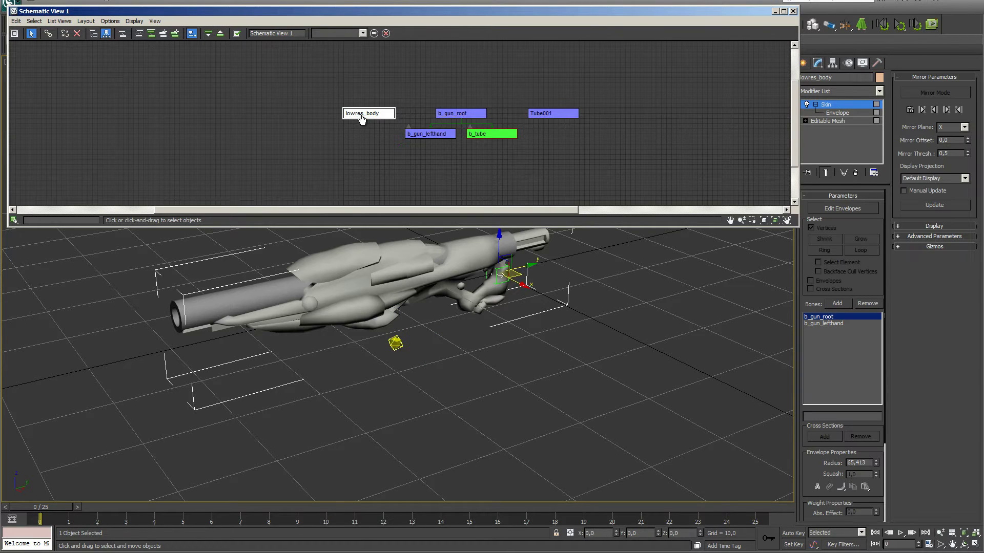
pyautogui.click(553, 119)
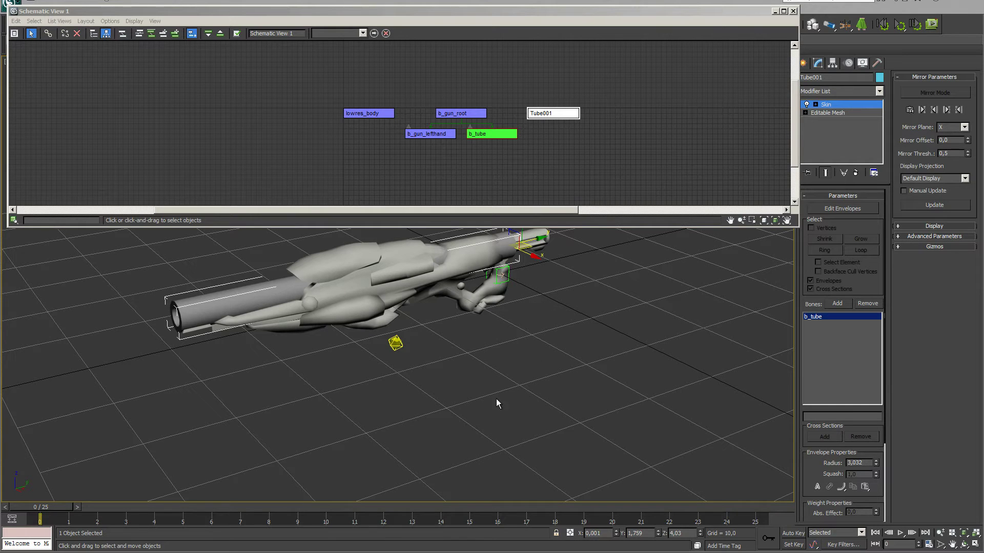
# - Preview the barrel's firing animation by scrubbing the timeline to frame 6 and playing it back, and stop playback
pyautogui.click(39, 512)
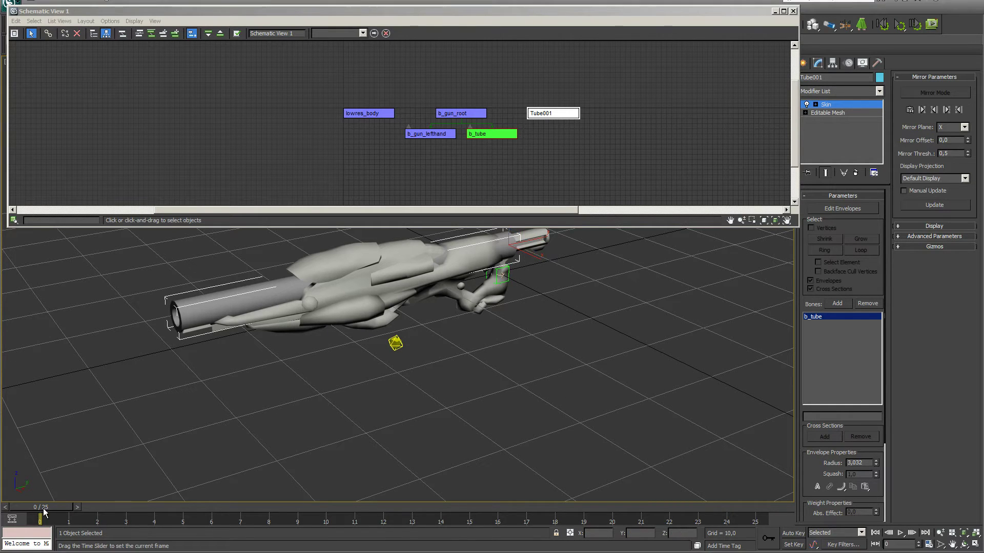
pyautogui.moveTo(51, 508); pyautogui.dragTo(222, 509)
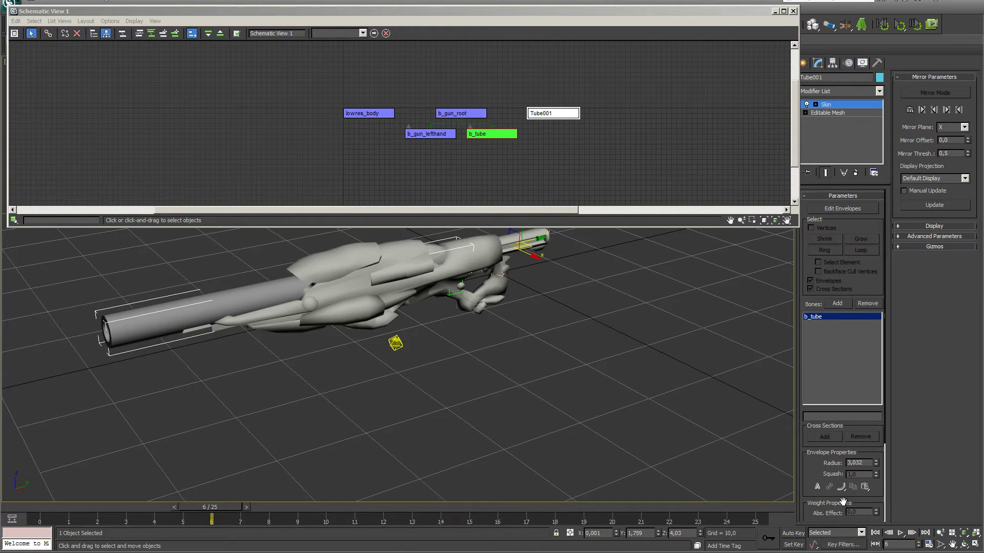
pyautogui.click(900, 534)
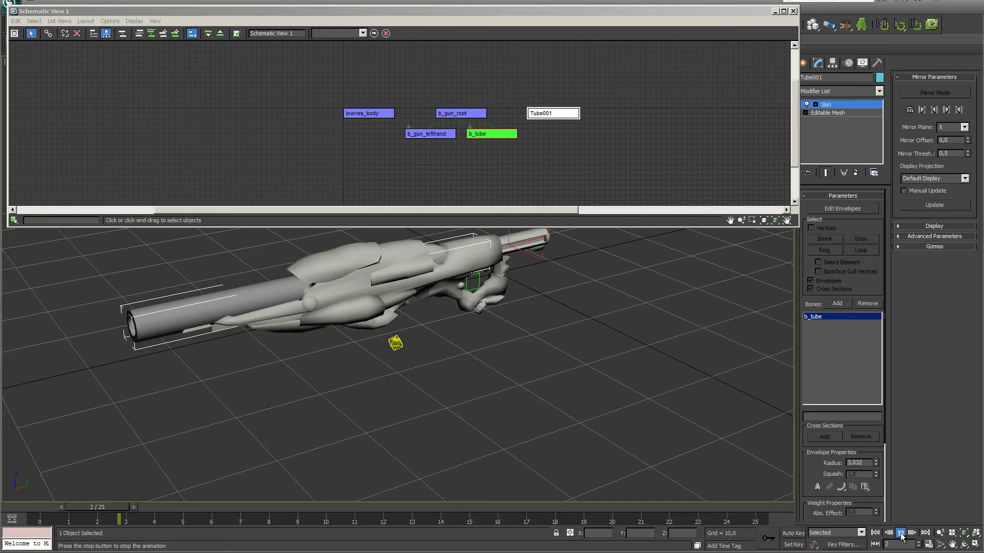
pyautogui.click(901, 533)
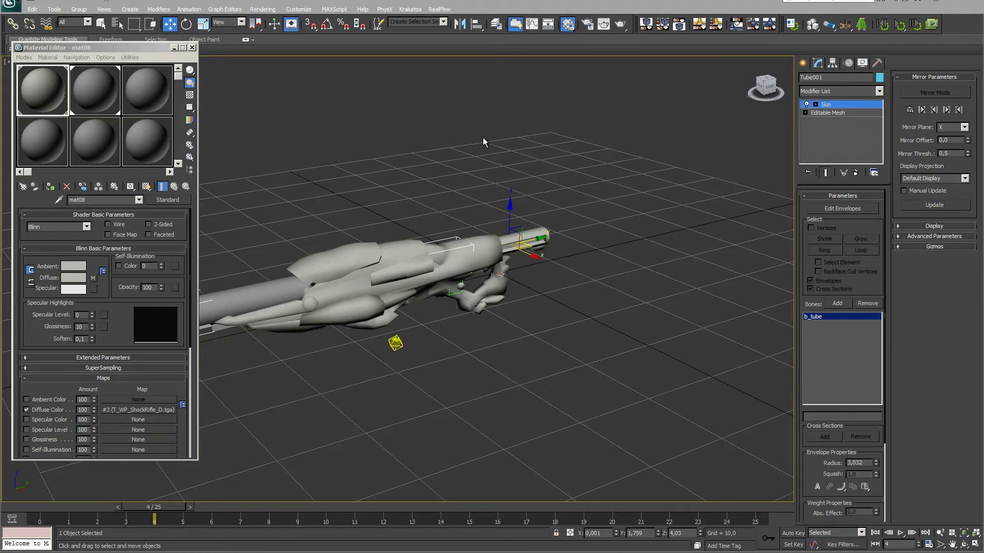
# - Check the mat08 and 02 - Default materials in the Material Editor and close the editor
pyautogui.click(39, 79)
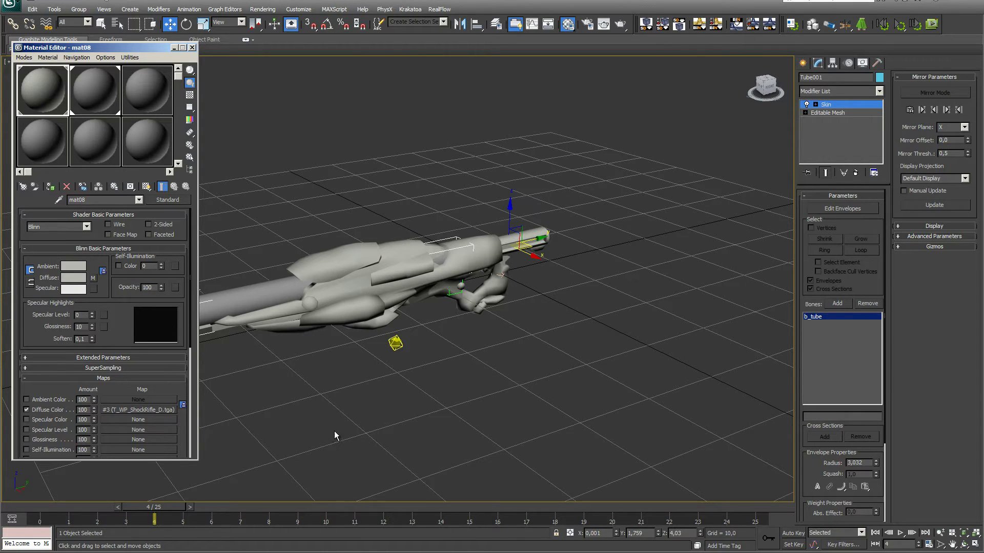
pyautogui.click(97, 92)
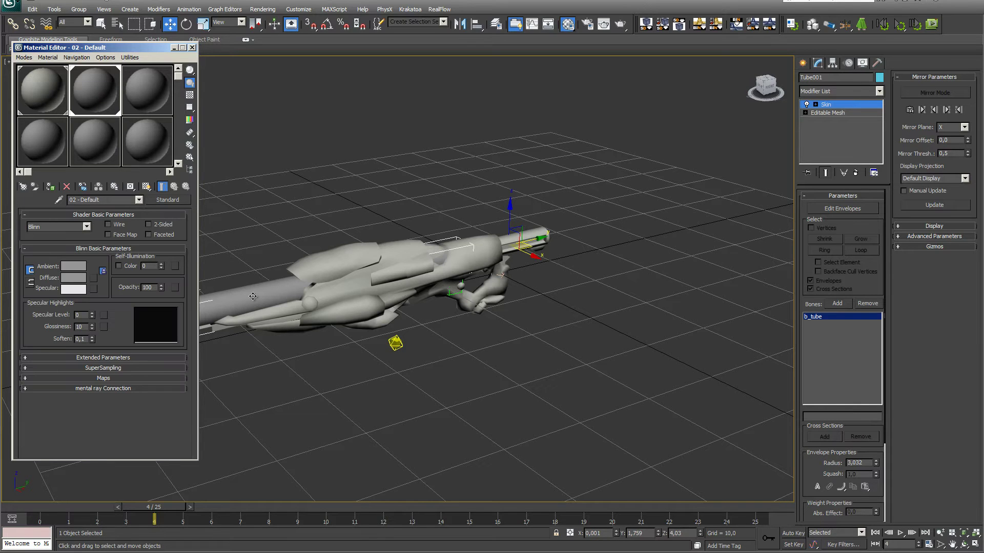
pyautogui.click(193, 48)
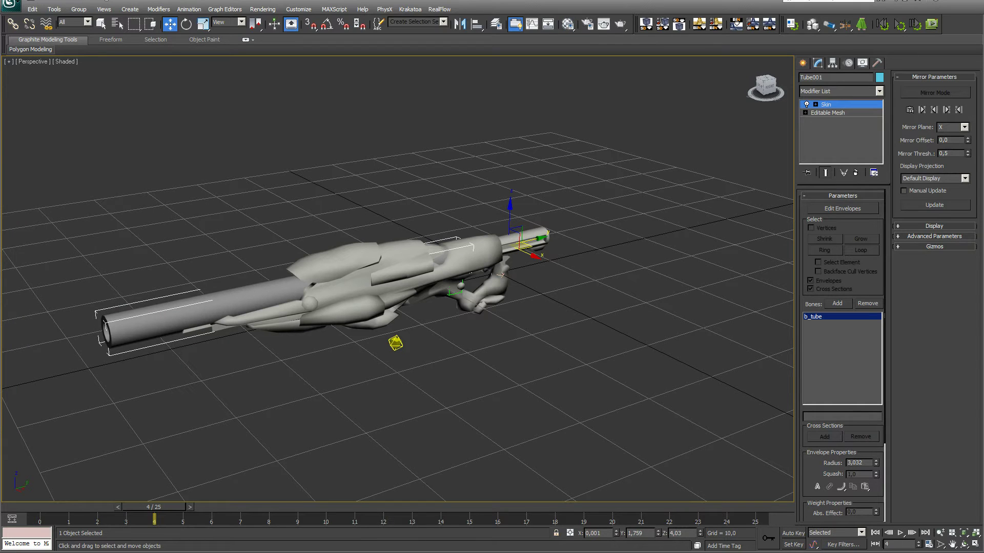
# - Select b_gun_root, return the timeline to frame 0, and view the MyWeapon scene's save dialog without saving
pyautogui.click(505, 350)
pyautogui.press('Home')
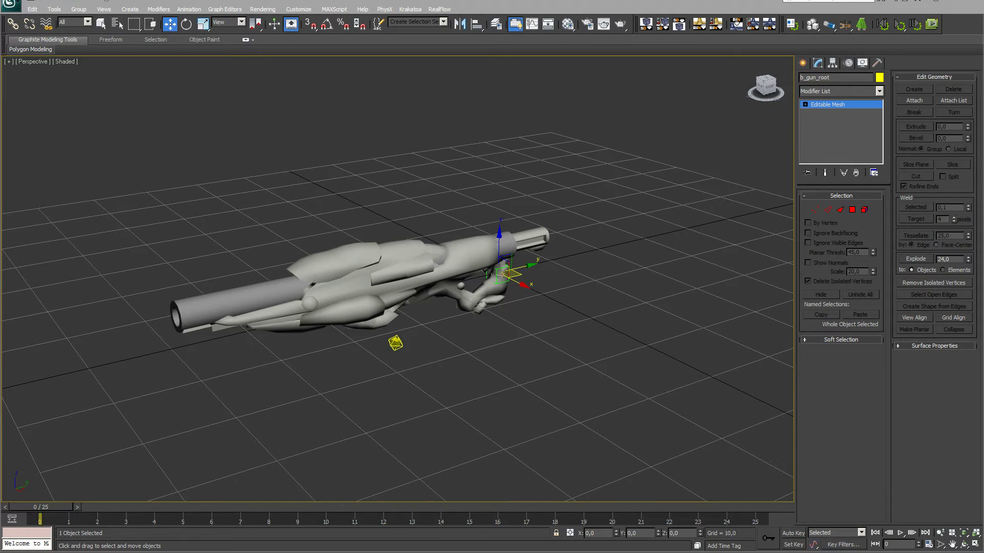
pyautogui.hotkey('ctrl', 's')
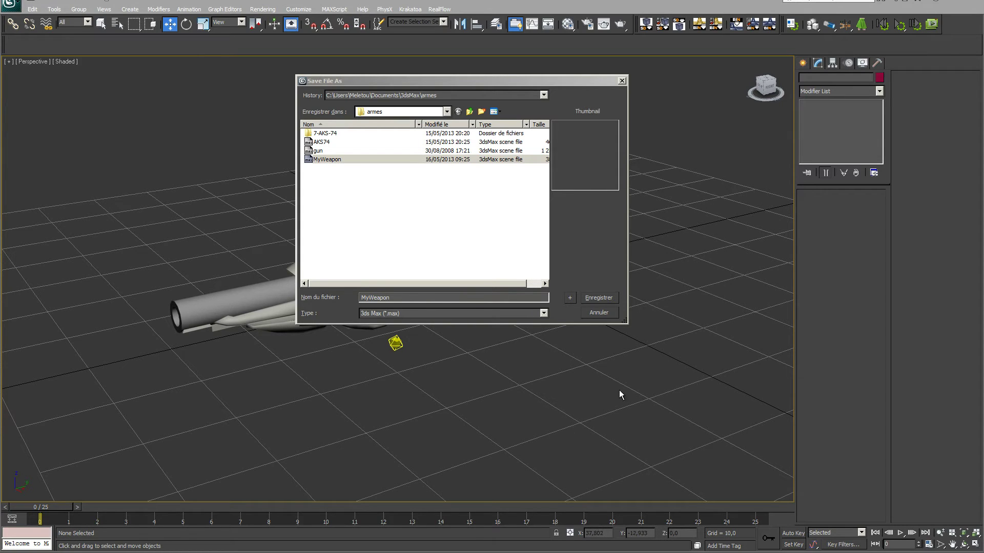
pyautogui.click(604, 316)
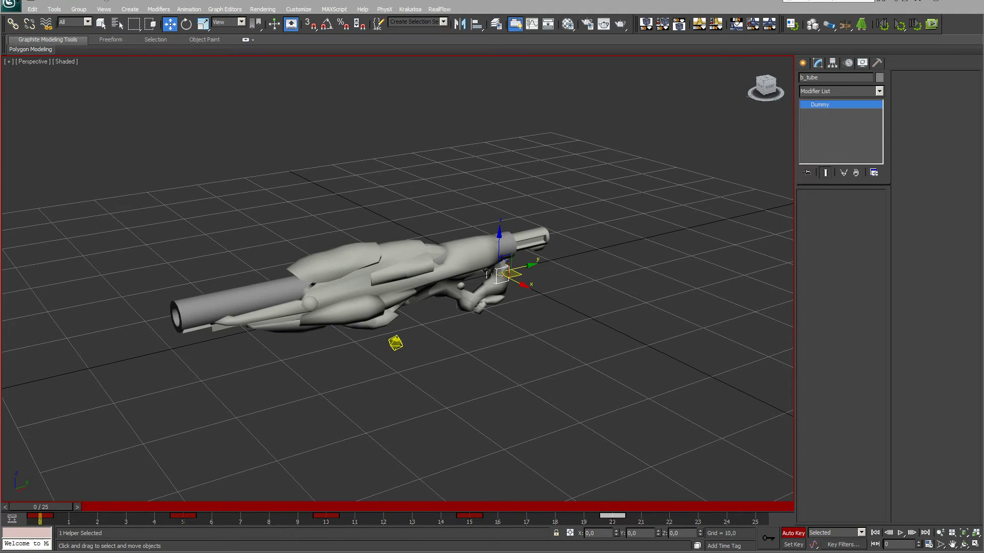
# - Preview b_tube's keyframed animation by scrubbing the timeline, return to frame 0 and turn off Auto Key
pyautogui.moveTo(42, 507); pyautogui.dragTo(227, 510)
pyautogui.press('w')
pyautogui.press('Home')
pyautogui.press('w')
pyautogui.press('n')
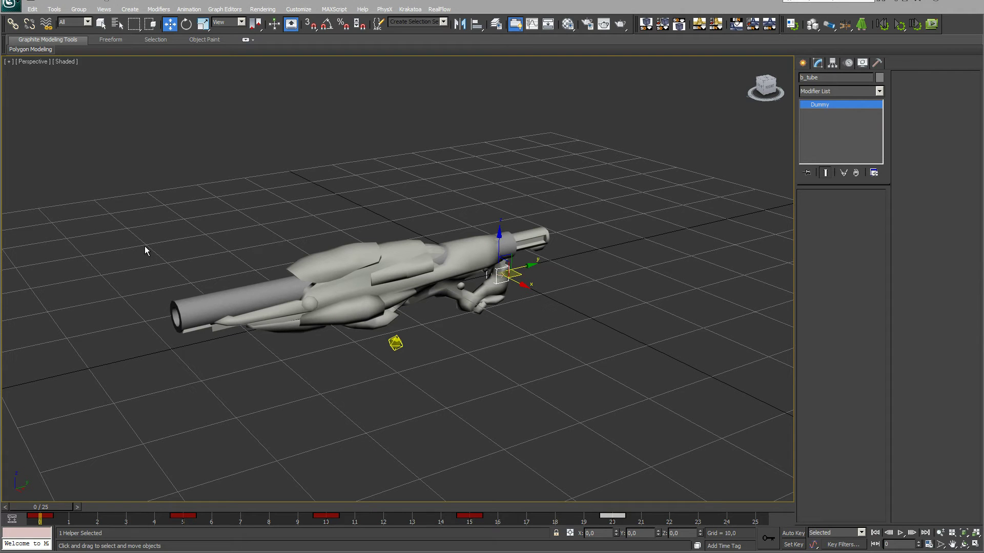
# - Open the FBX export settings for a scene export that replaces the existing MyWeapon file in the export folder
pyautogui.click(10, 7)
pyautogui.click(35, 160)
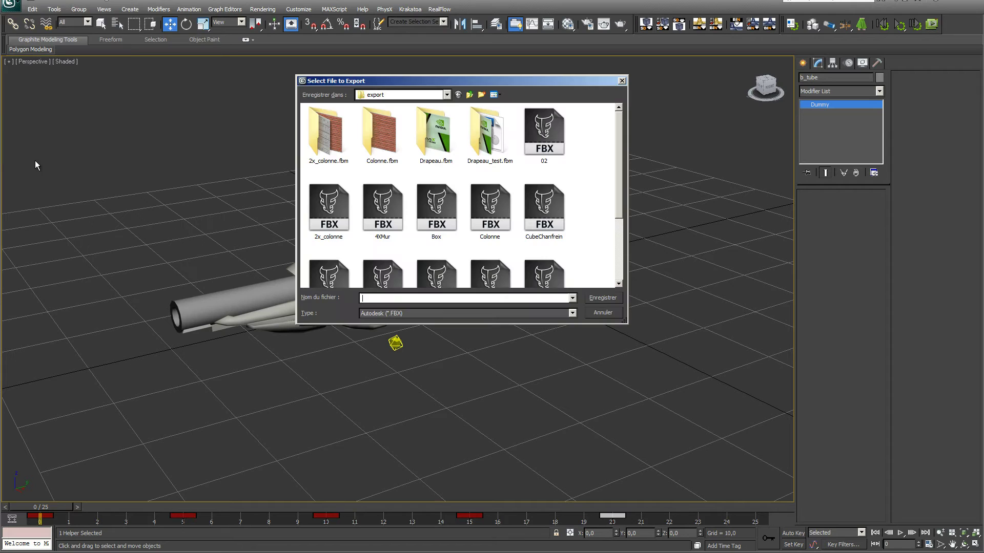
pyautogui.moveTo(620, 130); pyautogui.dragTo(622, 167)
pyautogui.click(552, 216)
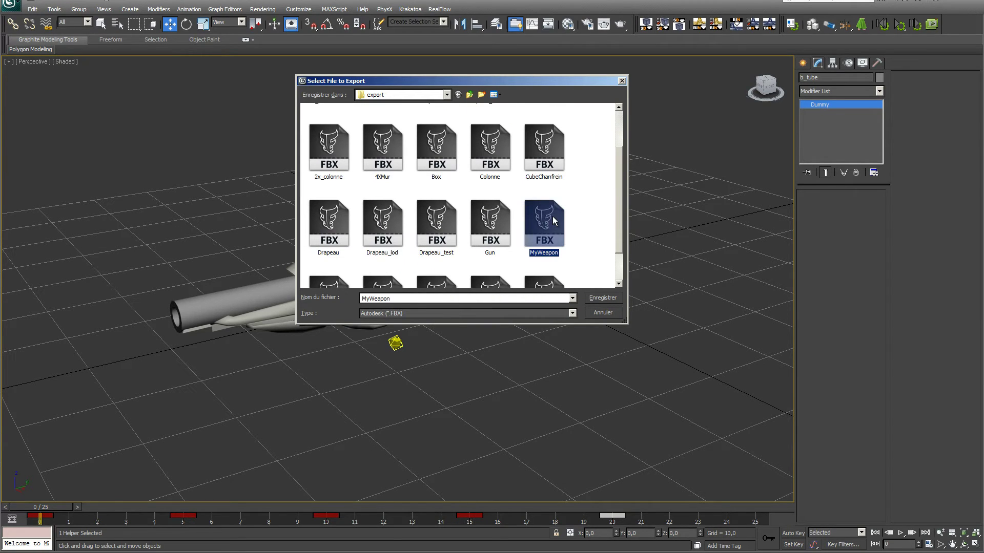
pyautogui.click(603, 298)
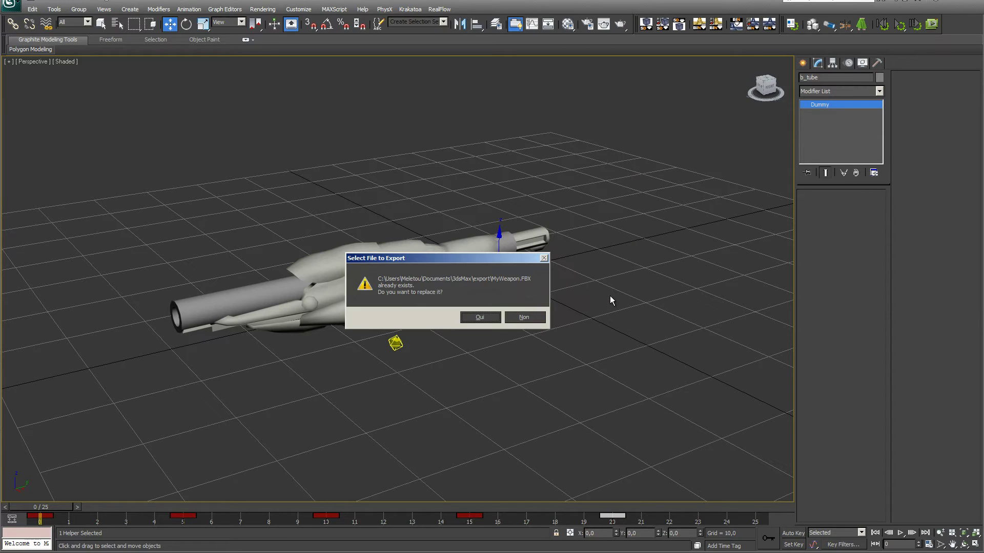
pyautogui.click(479, 317)
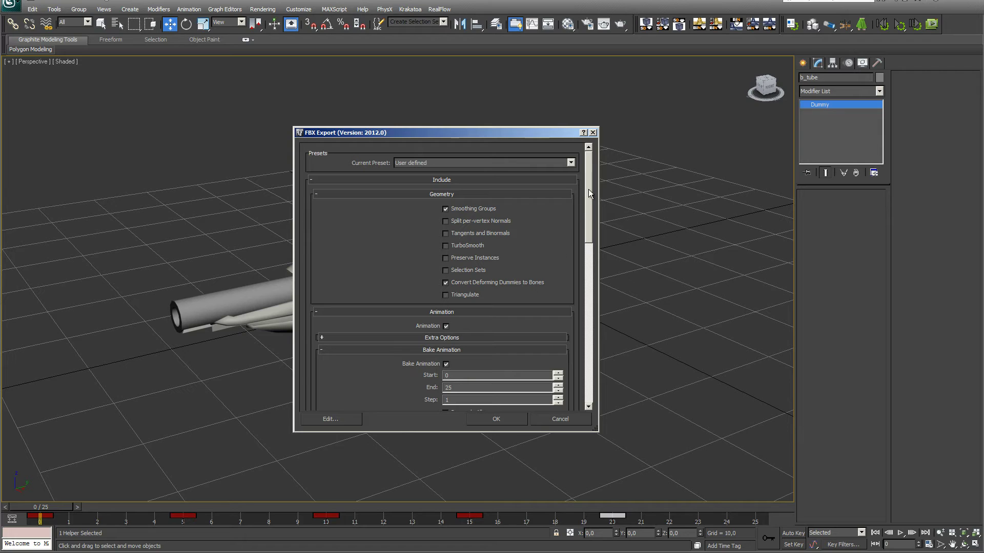
# - Review the FBX export's geometry, animation, deformation, units, axis and file format options, and leave without exporting
pyautogui.moveTo(592, 194); pyautogui.dragTo(593, 235)
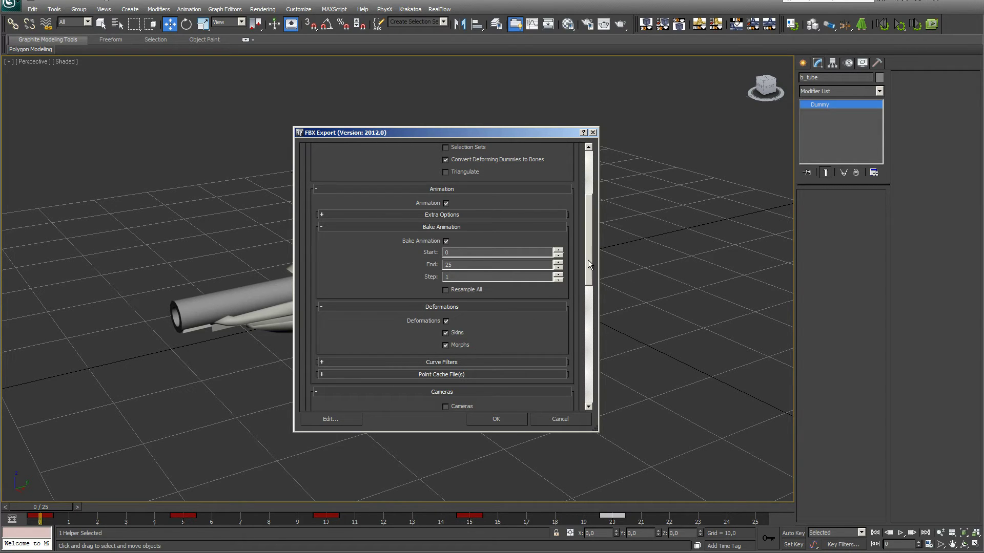
pyautogui.moveTo(588, 260); pyautogui.dragTo(586, 307)
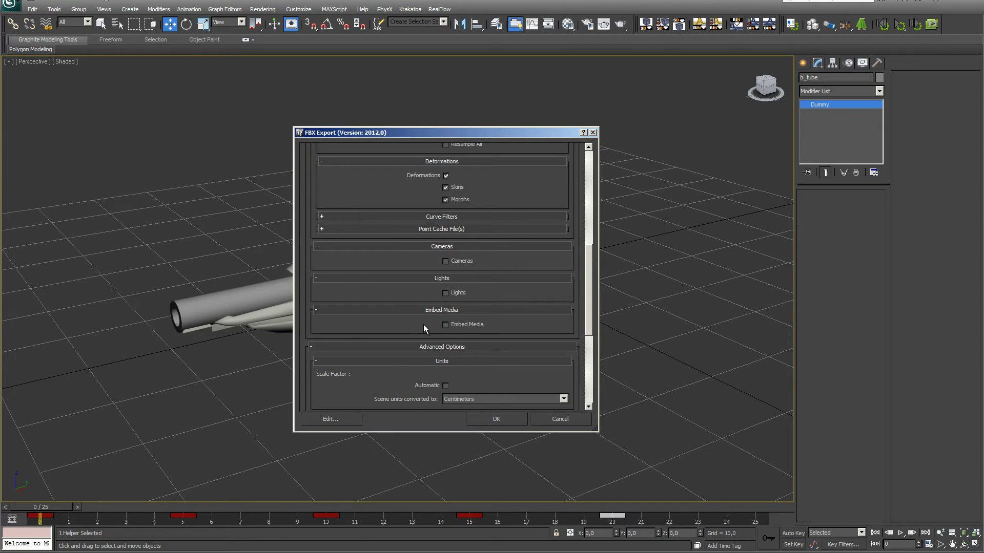
pyautogui.moveTo(587, 261); pyautogui.dragTo(586, 302)
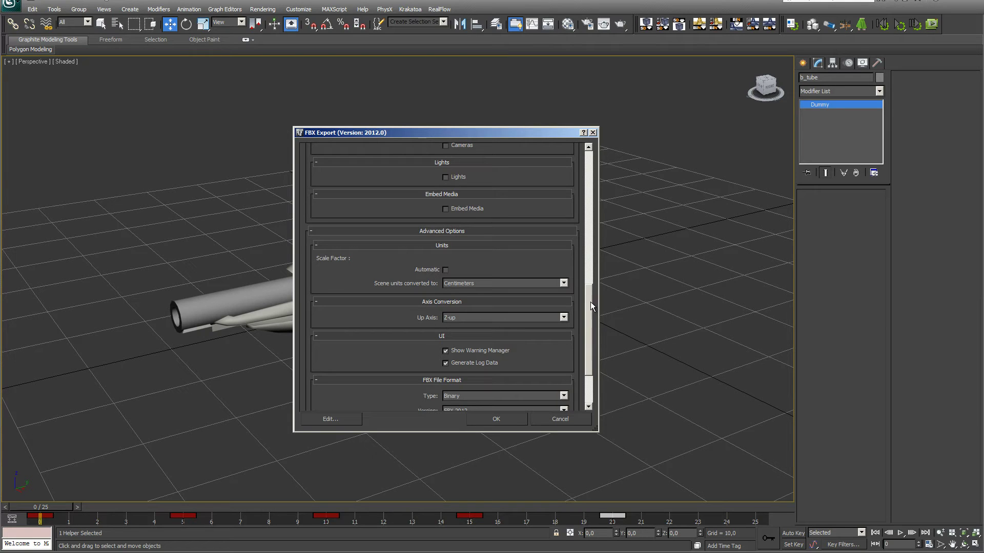
pyautogui.moveTo(590, 302); pyautogui.dragTo(592, 330)
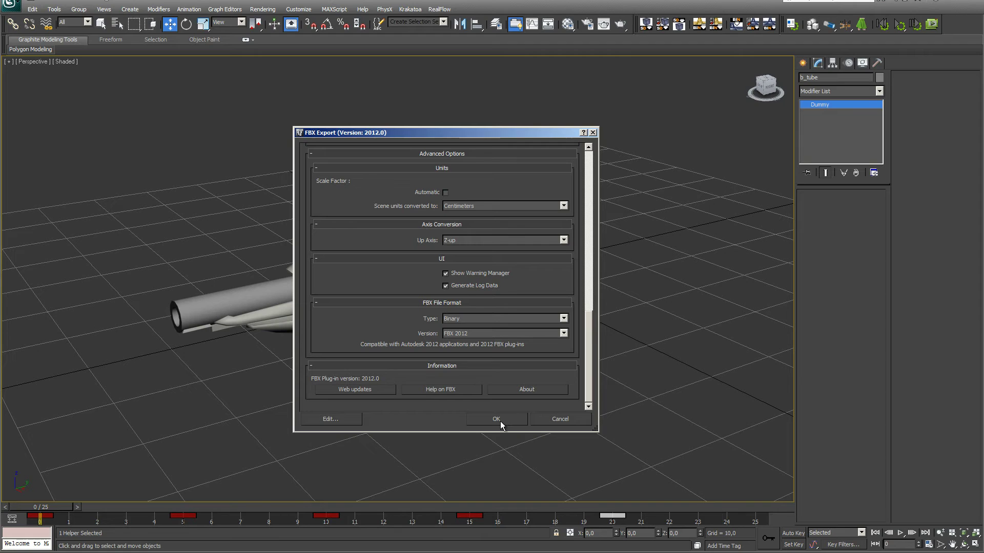
pyautogui.click(556, 419)
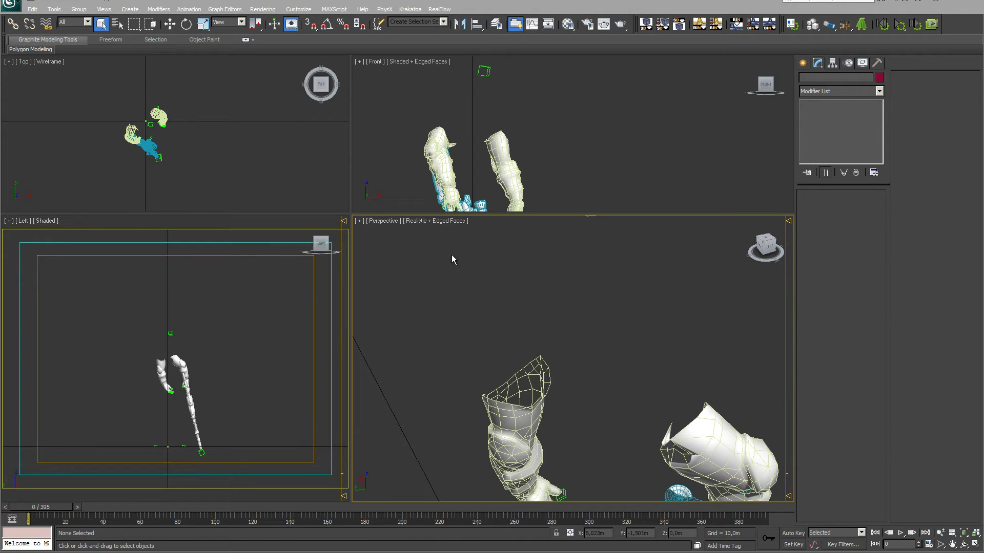
# - Play the animation of the arms and scoped rifle in the other scene, and stop the playback
pyautogui.click(901, 533)
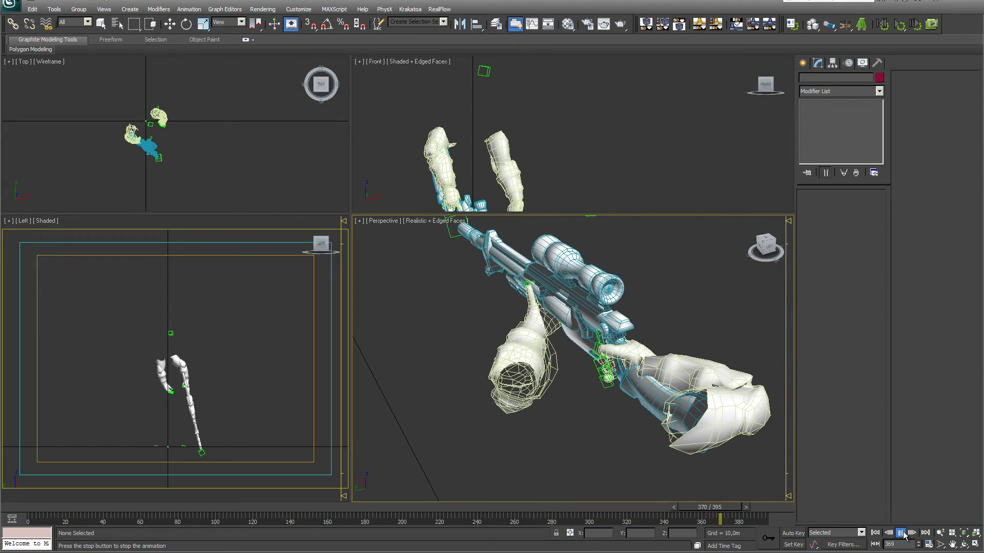
pyautogui.click(902, 534)
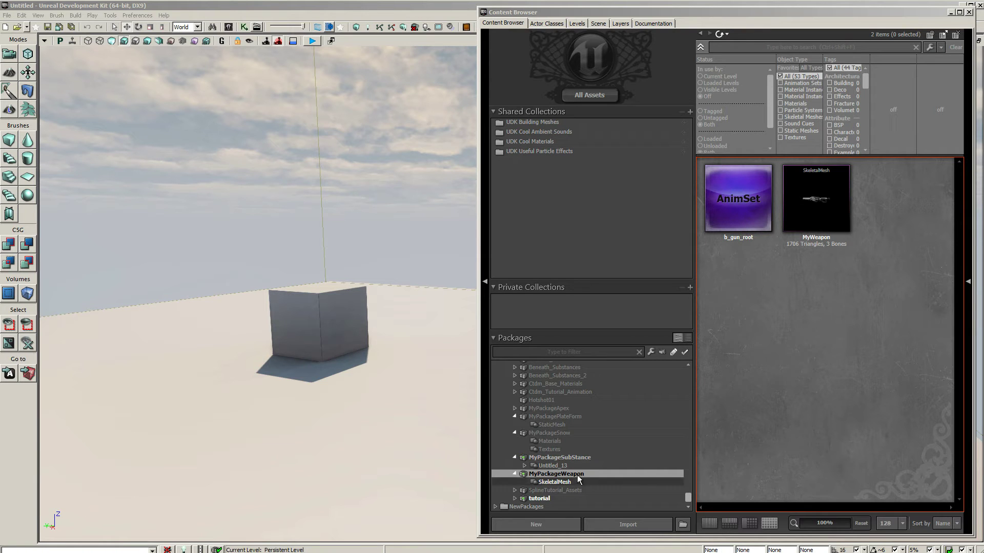
# - In the Unreal Development Kit, choose the MyWeapon FBX file from the 3dsMax export folder for import
pyautogui.click(628, 524)
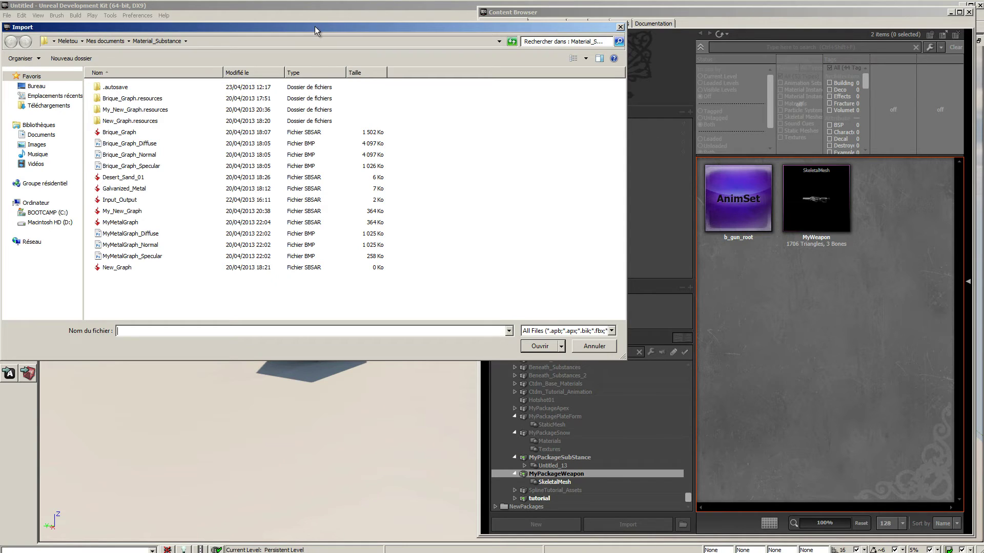
pyautogui.moveTo(315, 26); pyautogui.dragTo(441, 44)
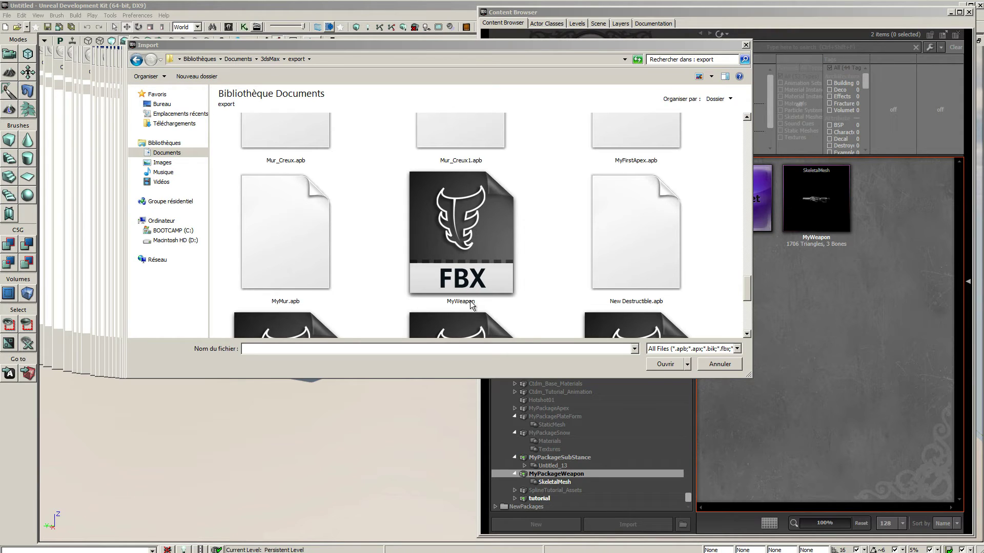
pyautogui.click(450, 286)
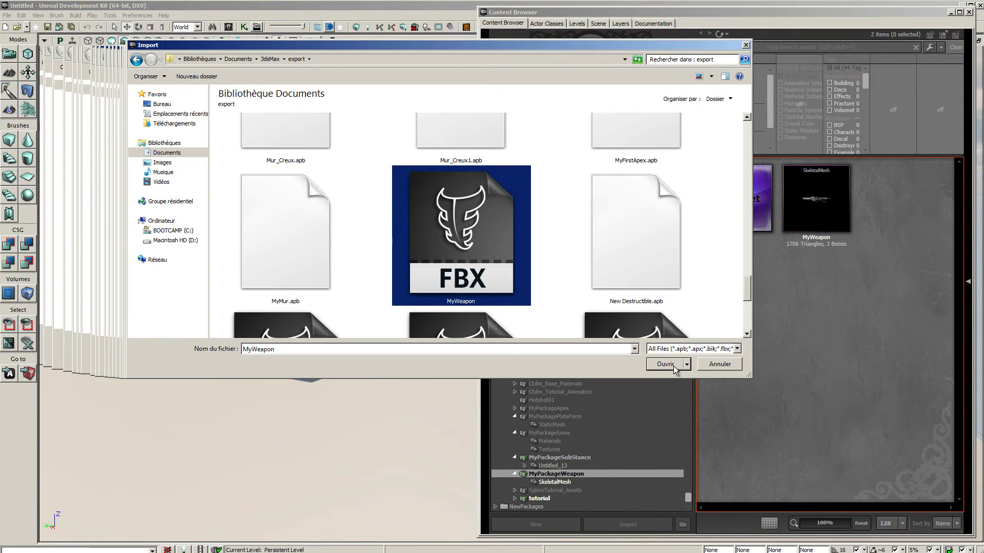
pyautogui.click(673, 366)
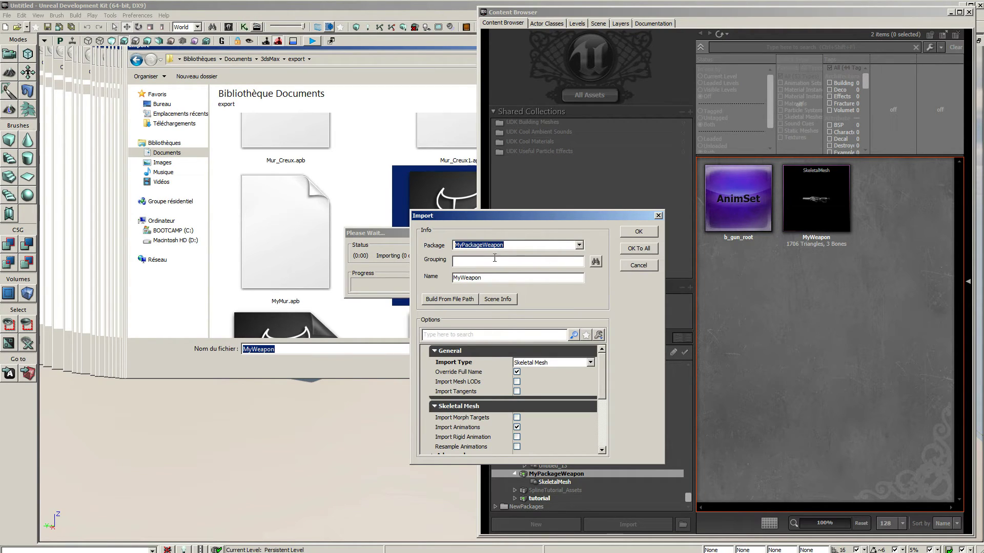
# - Set the import grouping to SkeletalMesh, review the skeletal mesh options, and import MyWeapon into MyPackageWeapon with animations
pyautogui.click(595, 262)
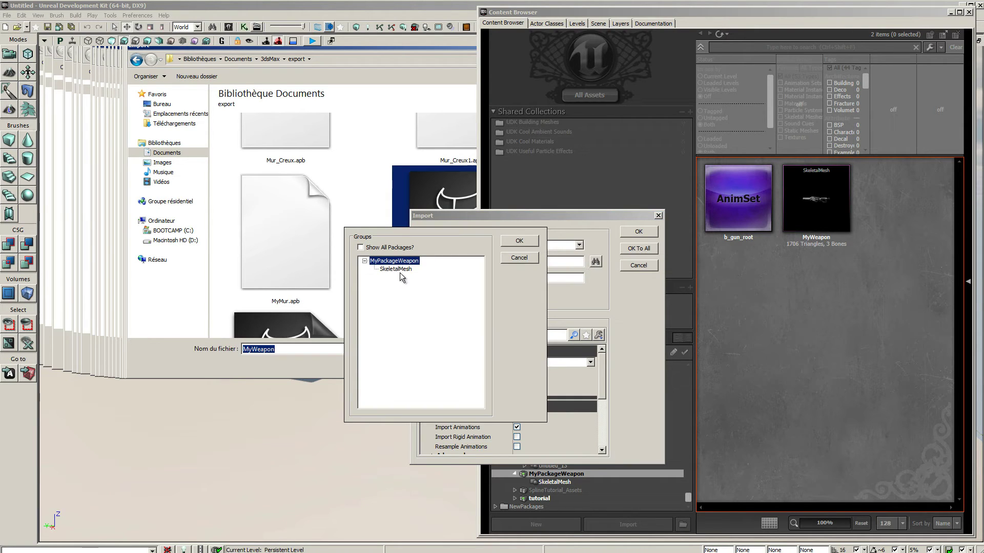
pyautogui.click(514, 243)
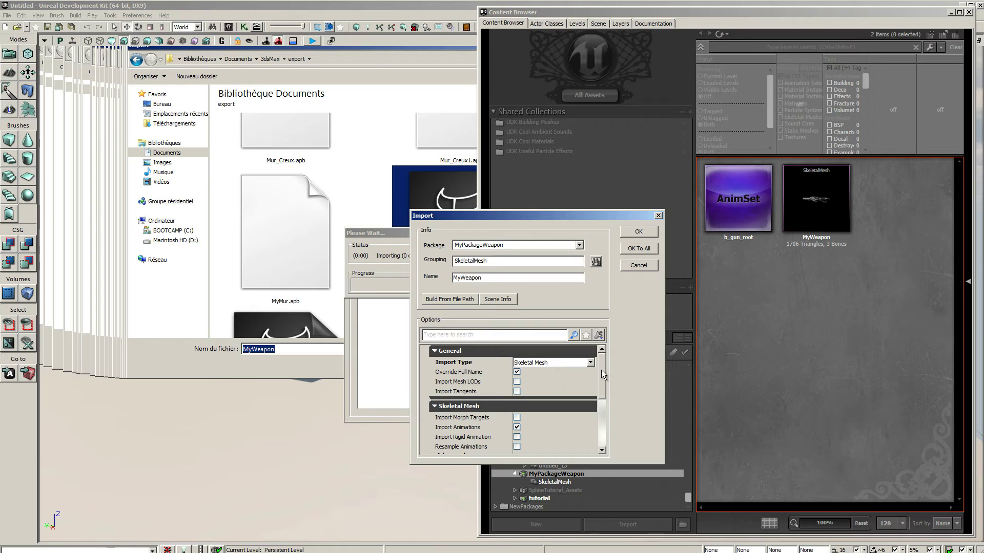
pyautogui.moveTo(603, 364); pyautogui.dragTo(602, 370)
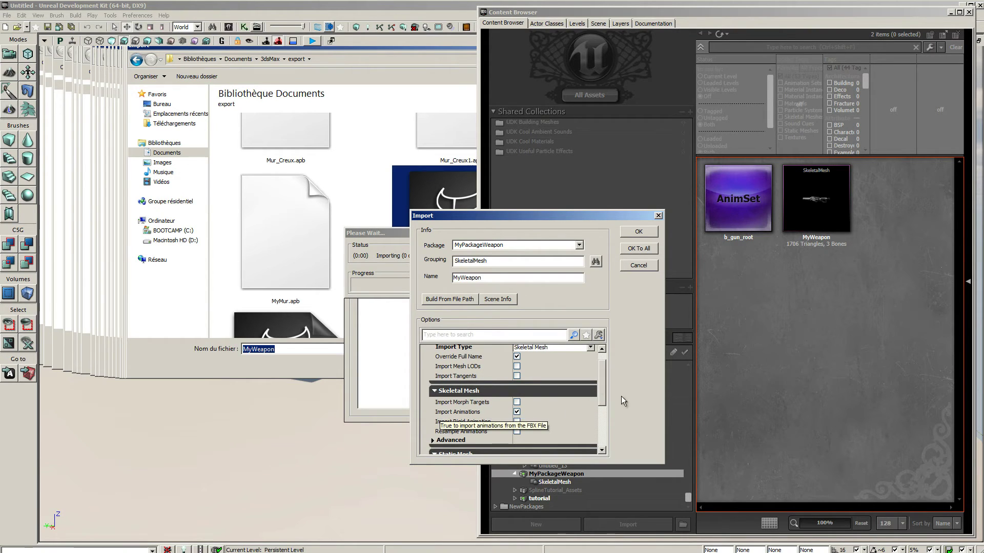
pyautogui.moveTo(603, 373)
pyautogui.mouseDown()
pyautogui.moveTo(601, 419)
pyautogui.moveTo(613, 360)
pyautogui.mouseUp()
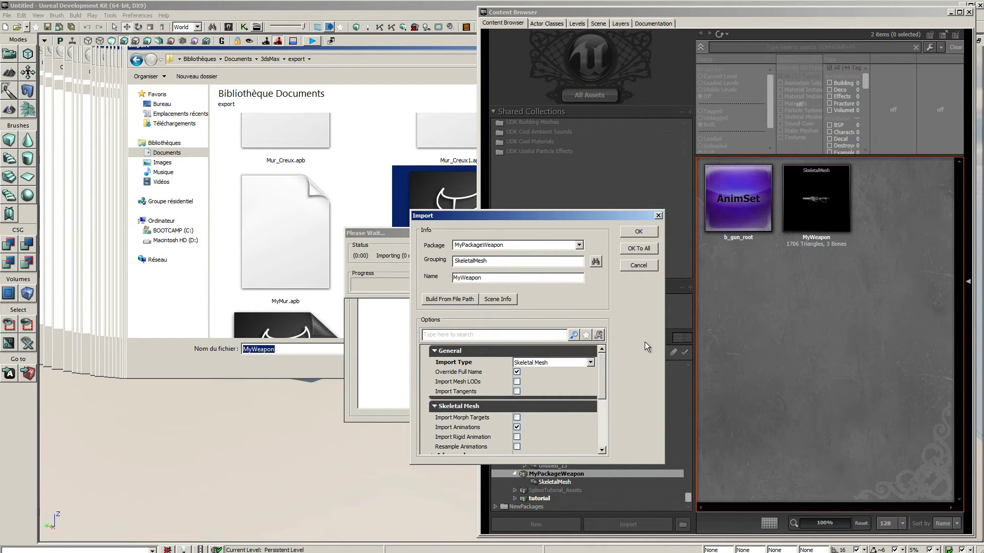
pyautogui.click(647, 249)
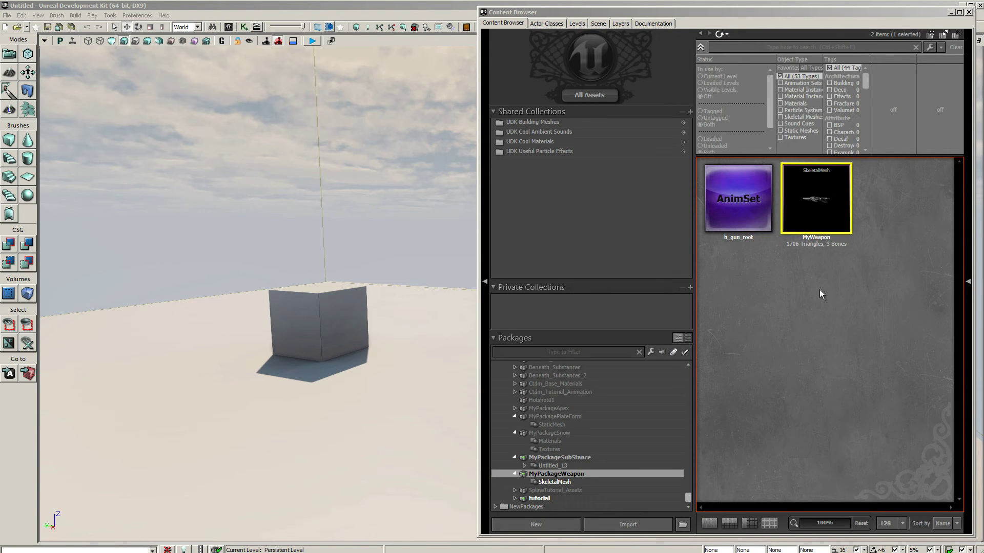
# - Open the MyWeapon skeletal mesh in the AnimSet Editor and examine the weapon from an angle at closer range
pyautogui.moveTo(825, 204)
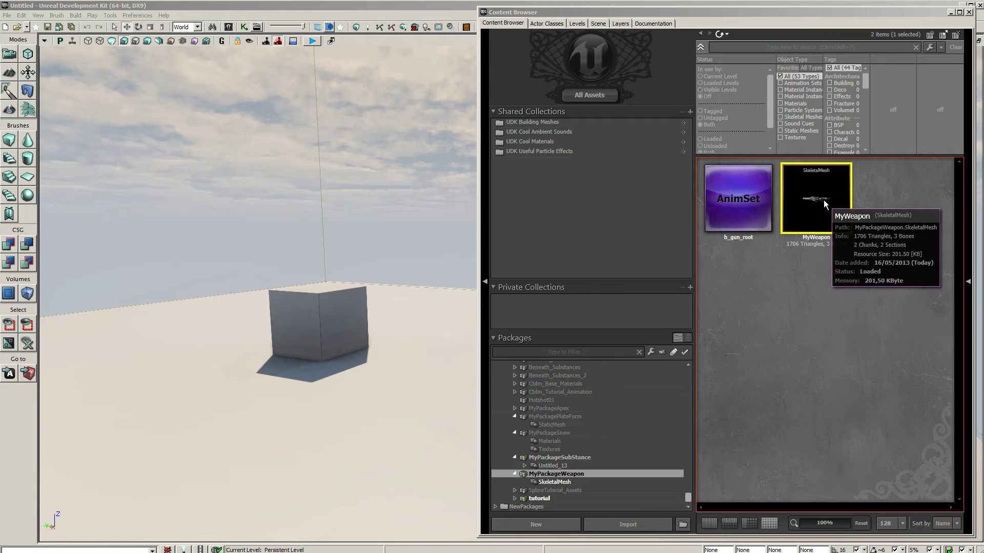
pyautogui.doubleClick(823, 202)
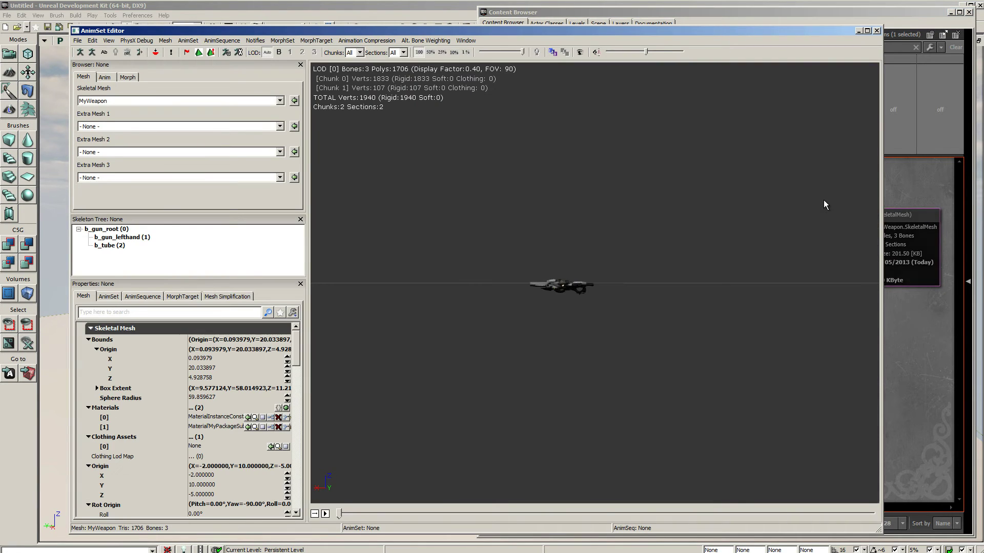
pyautogui.moveTo(457, 333); pyautogui.dragTo(512, 342)
pyautogui.moveTo(549, 335); pyautogui.dragTo(542, 295, button='right')
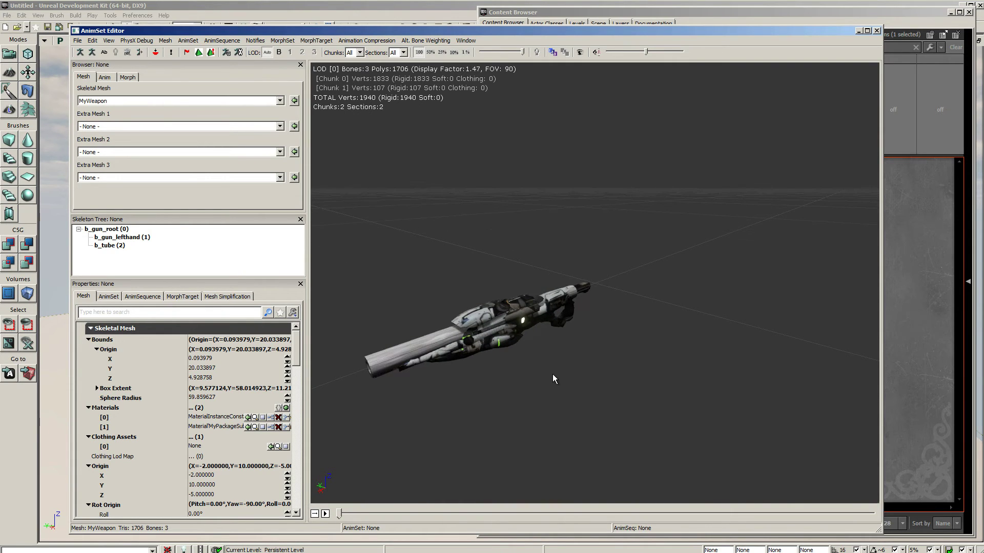
pyautogui.moveTo(546, 373); pyautogui.dragTo(549, 447)
pyautogui.scroll(3, 650, 392)
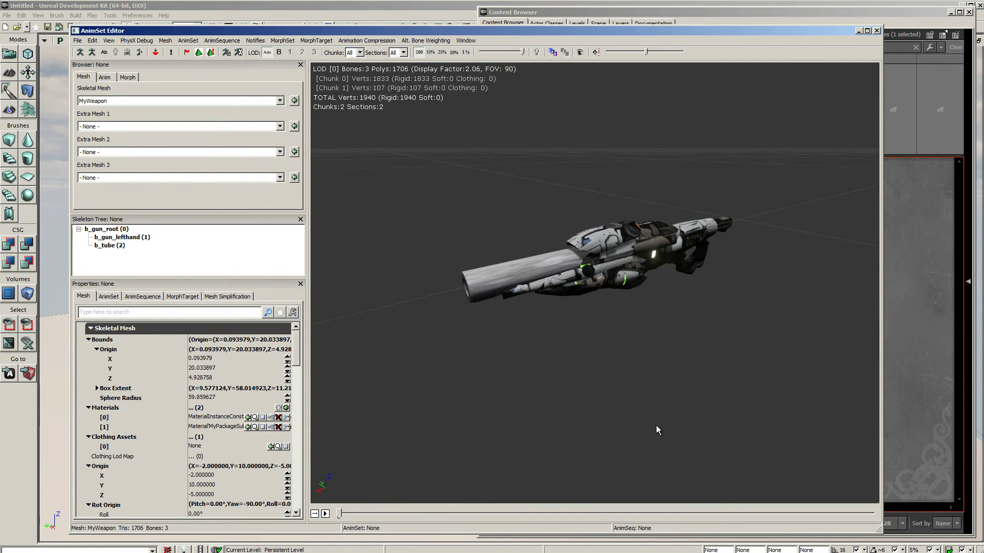
# - Locate the weapon's two assigned materials, slots 0 and 1, in the Content Browser and return to the AnimSet Editor
pyautogui.click(254, 417)
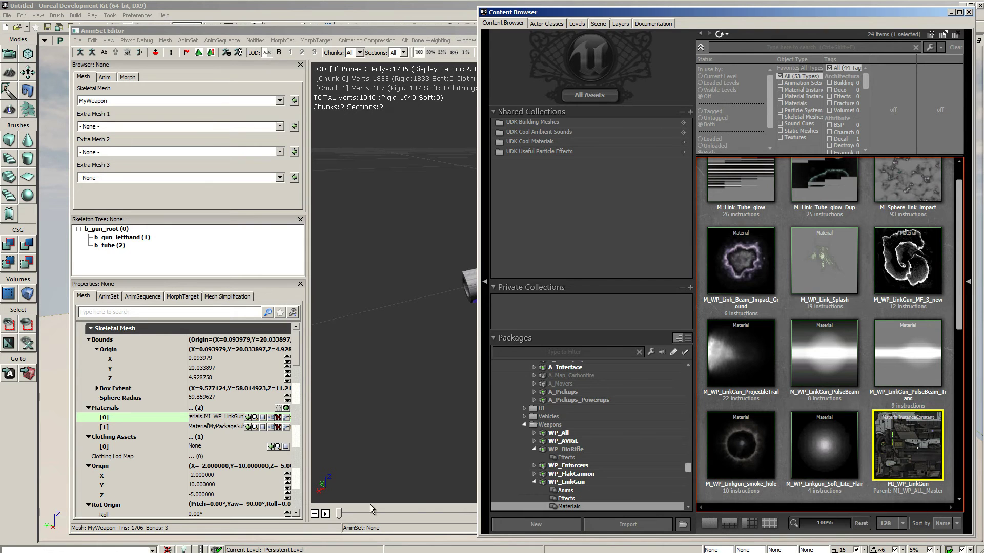
pyautogui.click(255, 427)
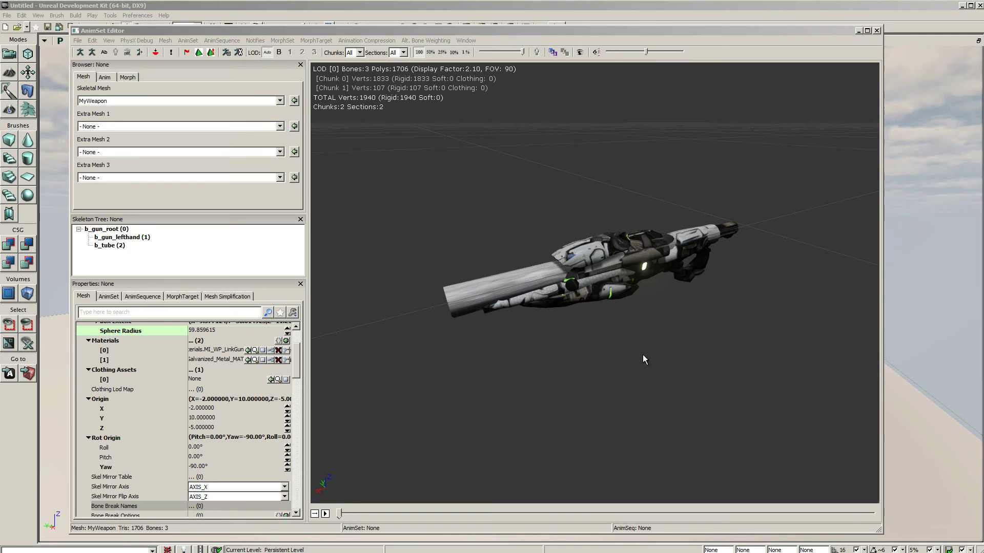
pyautogui.click(211, 271)
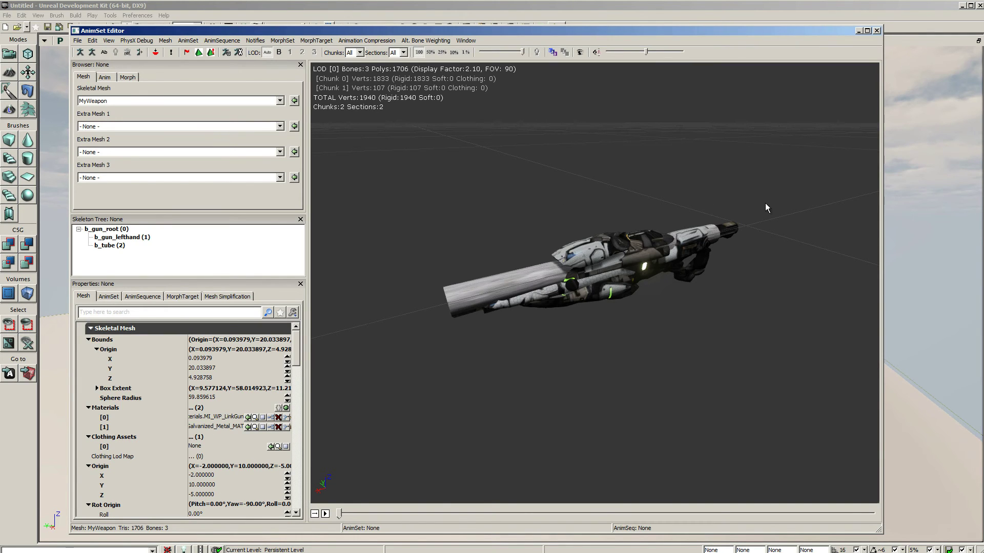
# - Show the bone names and sockets on the MyWeapon preview, inspecting the bone labels around the grip
pyautogui.click(104, 53)
pyautogui.moveTo(731, 352); pyautogui.dragTo(646, 383, button='right')
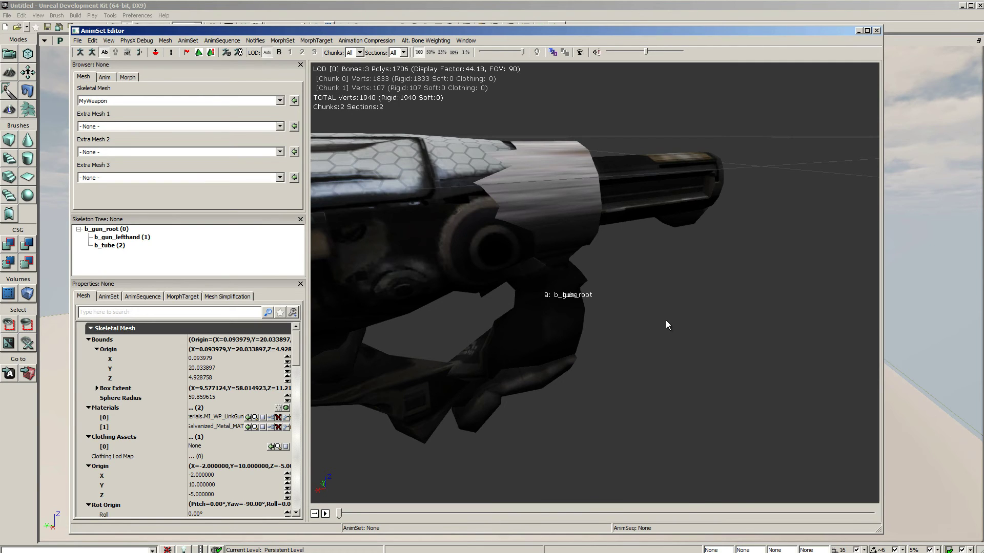
pyautogui.moveTo(666, 321); pyautogui.dragTo(568, 367, button='right')
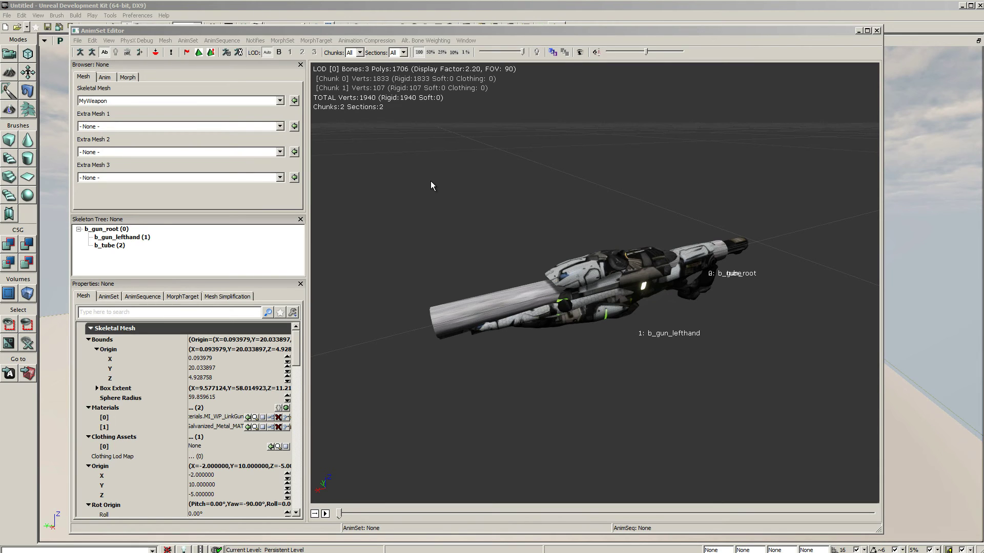
pyautogui.click(108, 40)
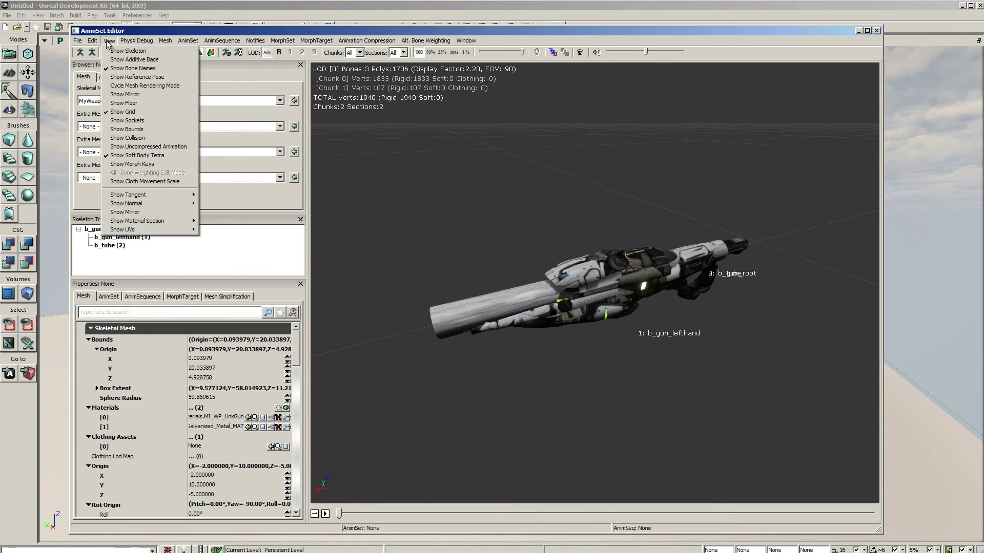
pyautogui.click(107, 120)
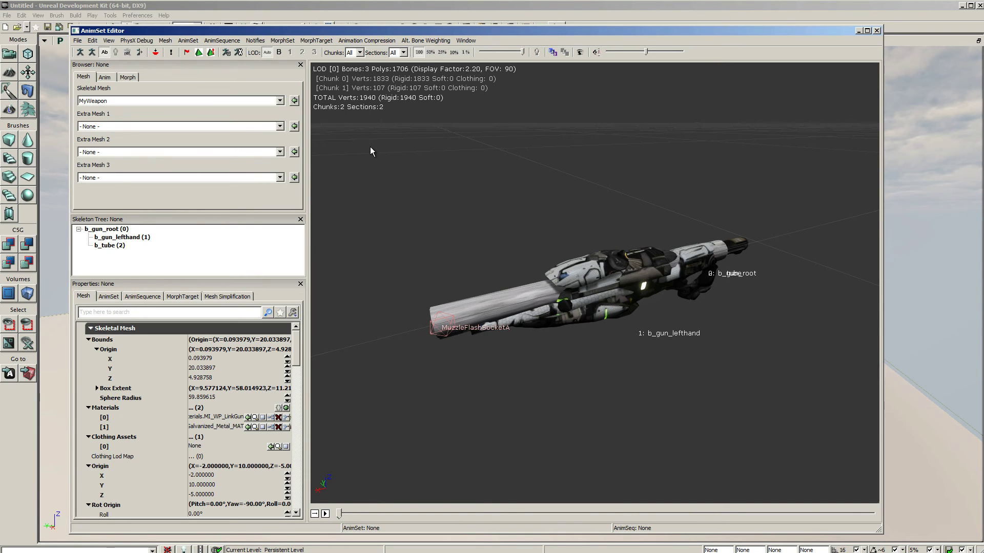
# - Move MuzzleFlashSocketA outward along the barrel to a relative Y location of about 48.76, and check its placement at the muzzle
pyautogui.click(165, 40)
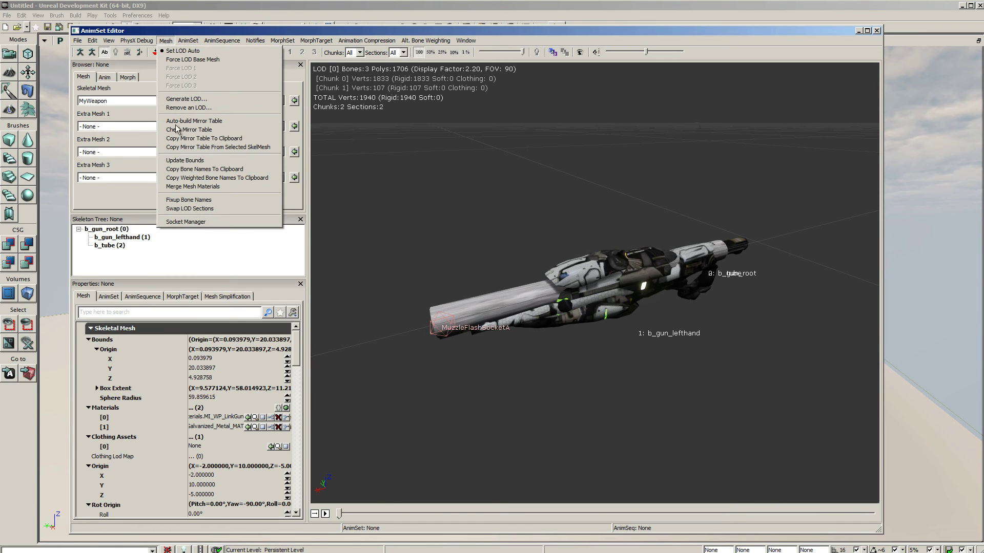
pyautogui.click(227, 221)
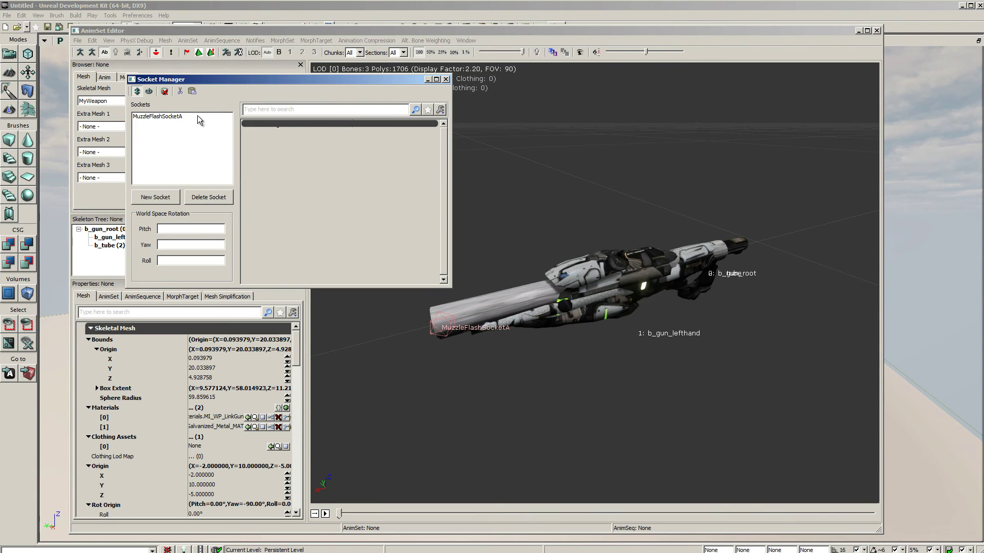
pyautogui.click(173, 121)
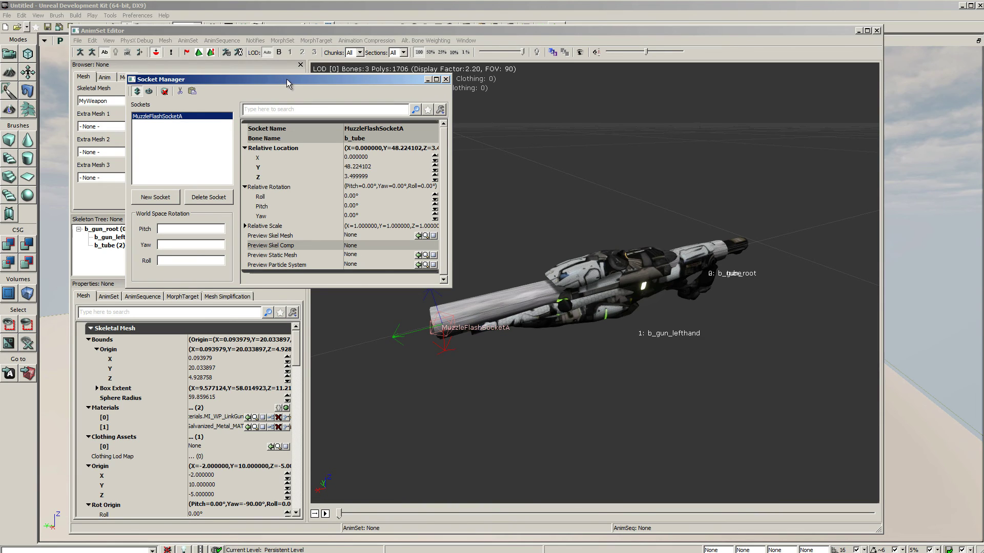
pyautogui.moveTo(287, 79); pyautogui.dragTo(243, 46)
pyautogui.moveTo(396, 340); pyautogui.dragTo(396, 339)
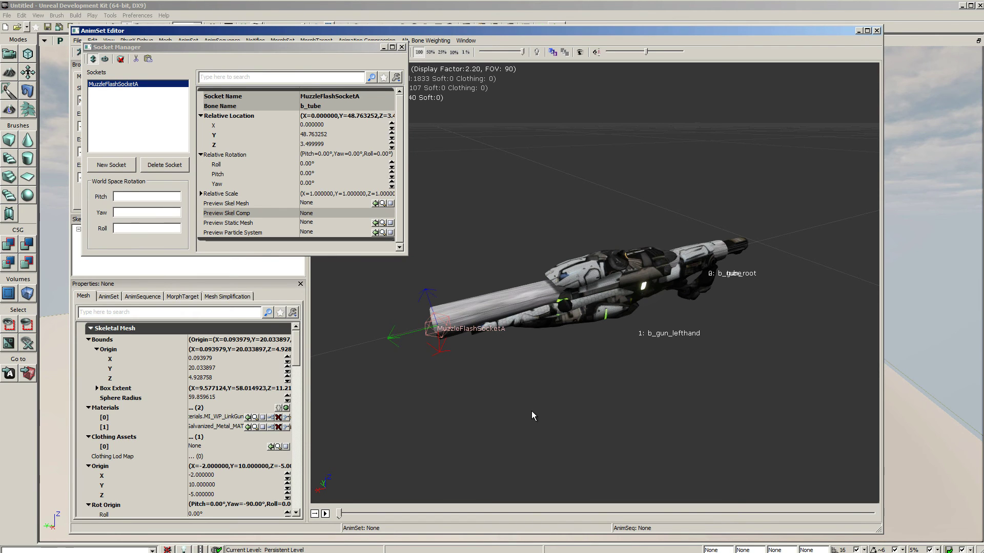
pyautogui.moveTo(527, 411); pyautogui.dragTo(571, 404)
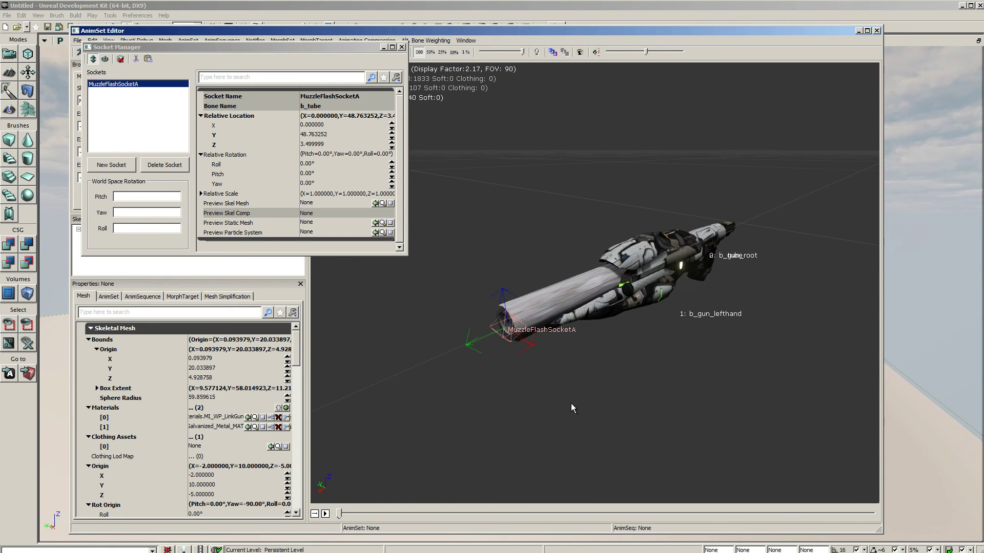
pyautogui.click(402, 47)
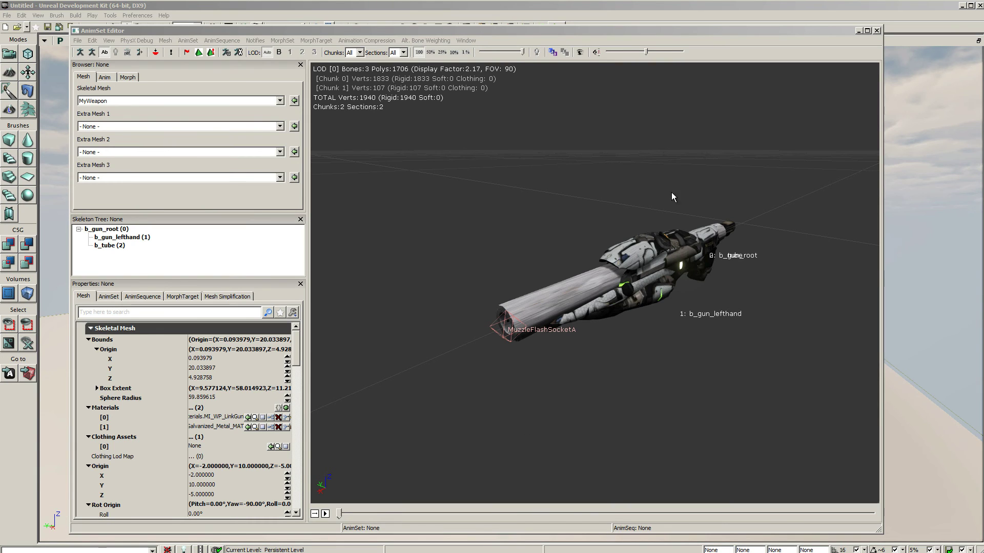
# - Load the b_gun_root AnimSet for MyWeapon and preview its WeaponFire sequence, pausing playback about midway
pyautogui.click(105, 81)
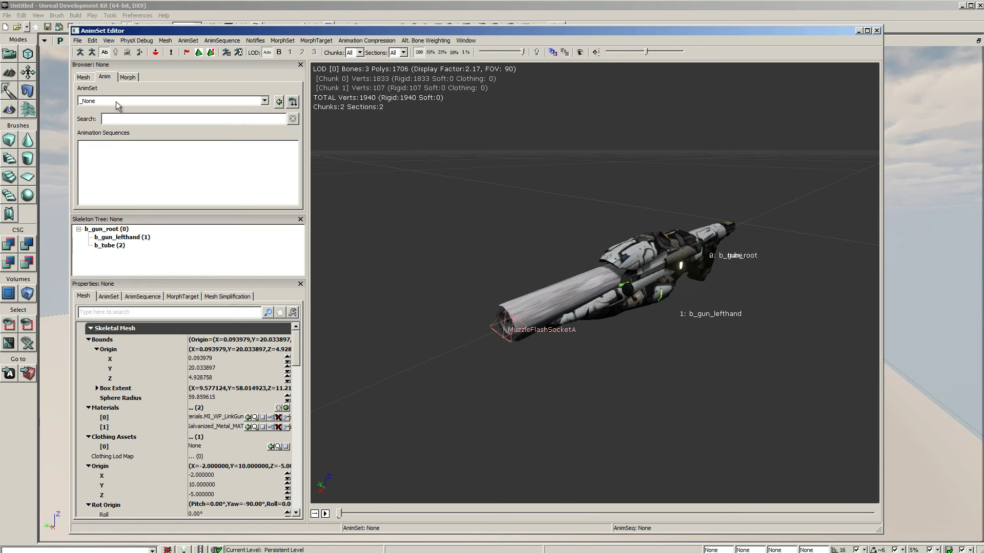
pyautogui.click(265, 101)
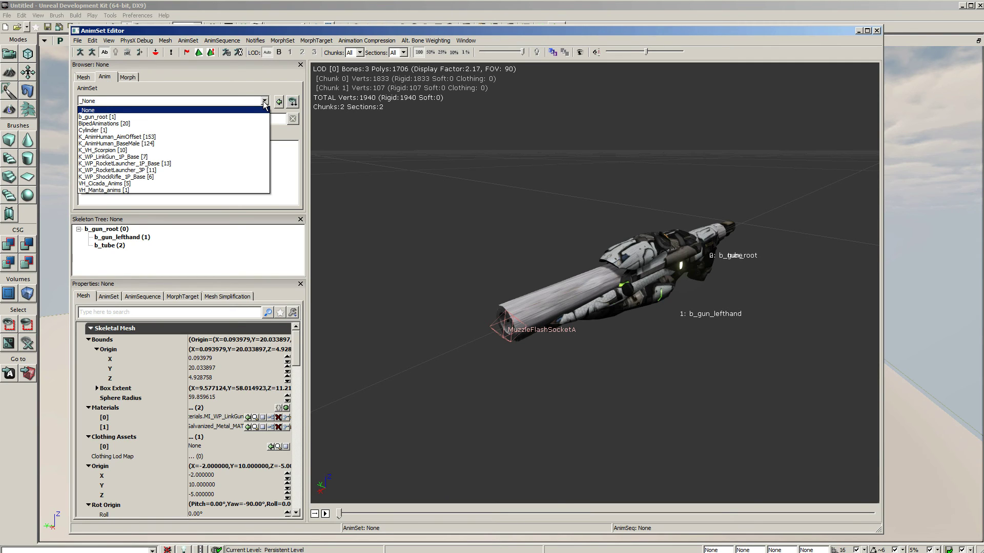
pyautogui.click(105, 117)
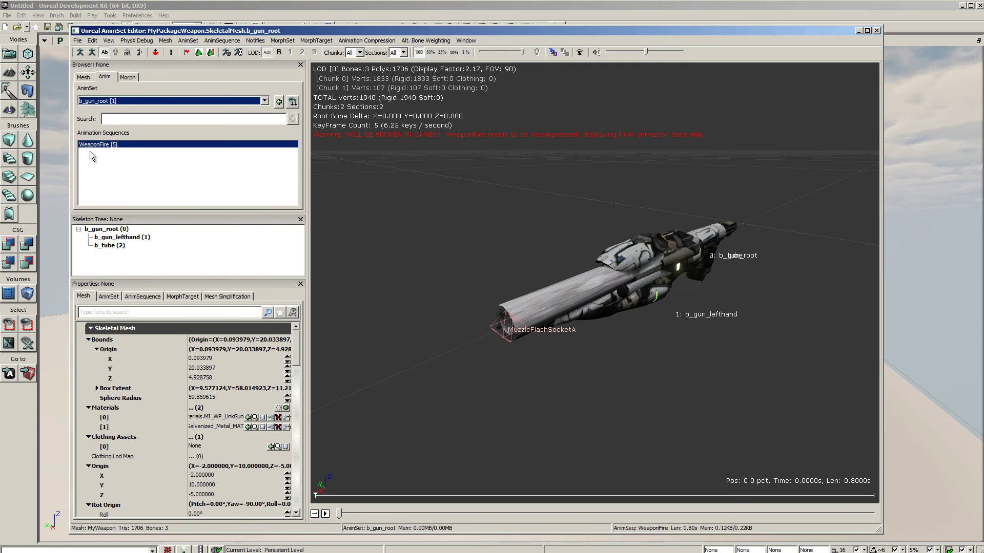
pyautogui.rightClick(143, 143)
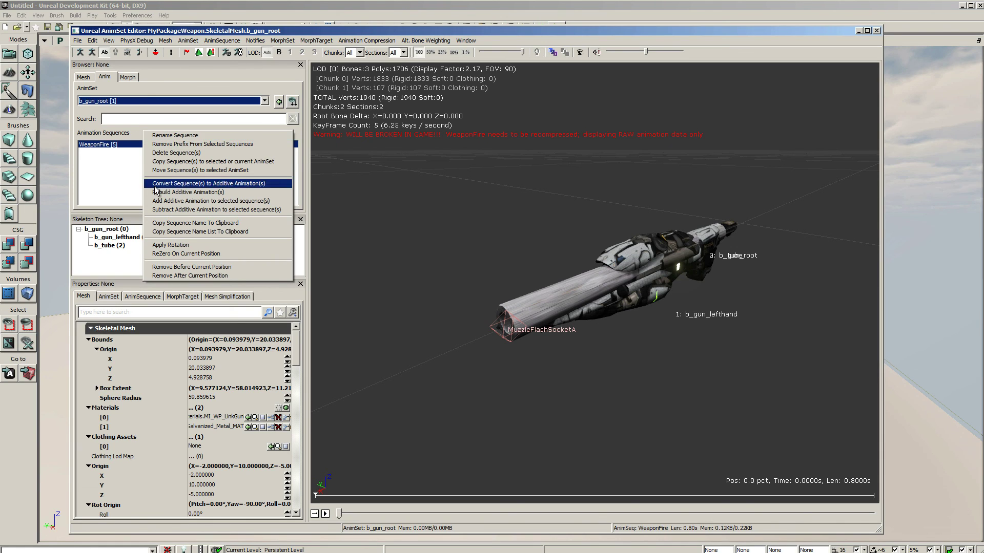
pyautogui.click(129, 177)
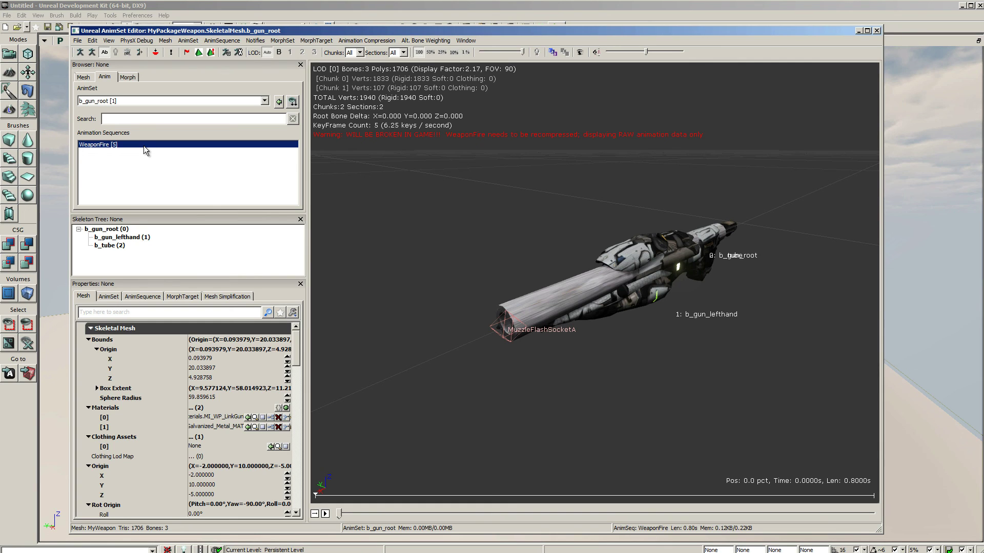
pyautogui.click(326, 514)
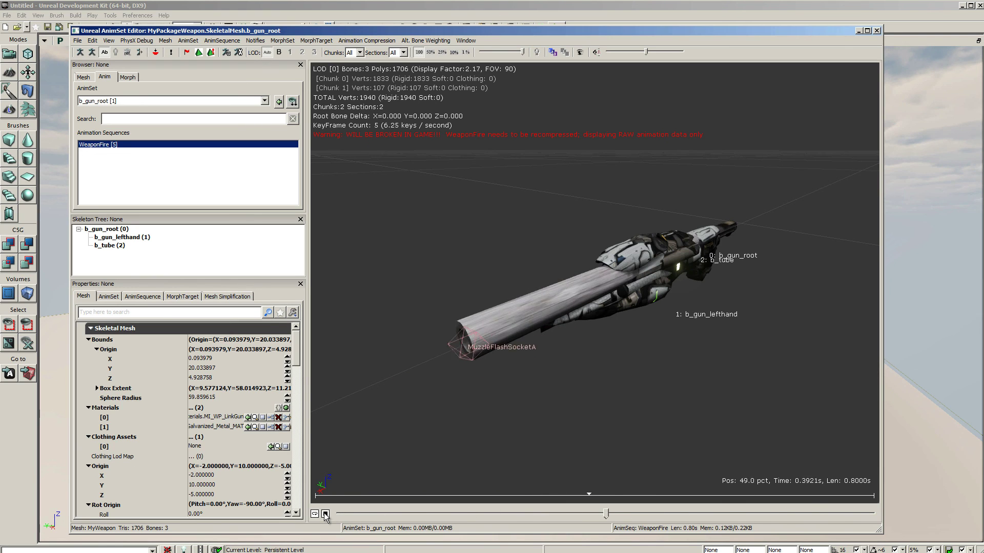
pyautogui.click(324, 514)
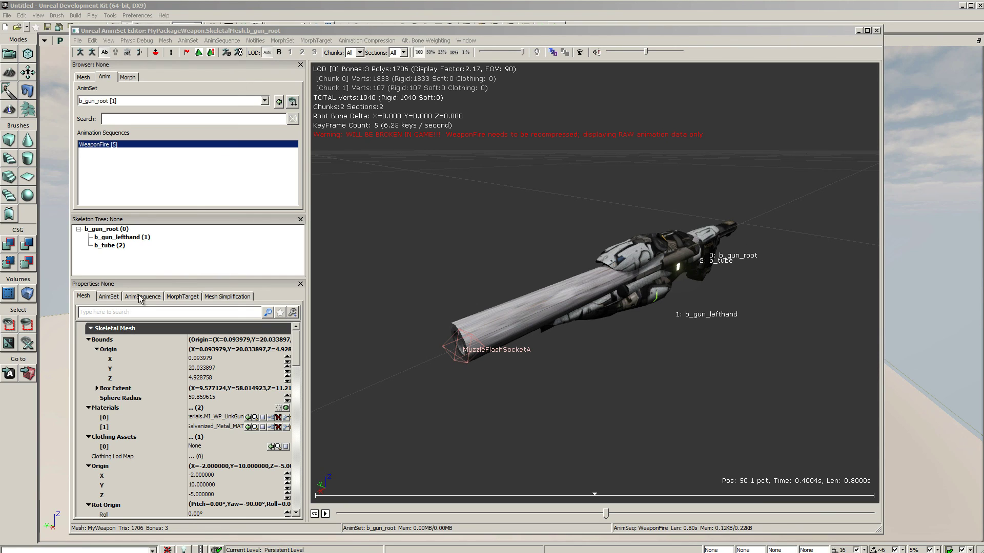
# - Display the AnimSet properties of b_gun_root
pyautogui.click(109, 296)
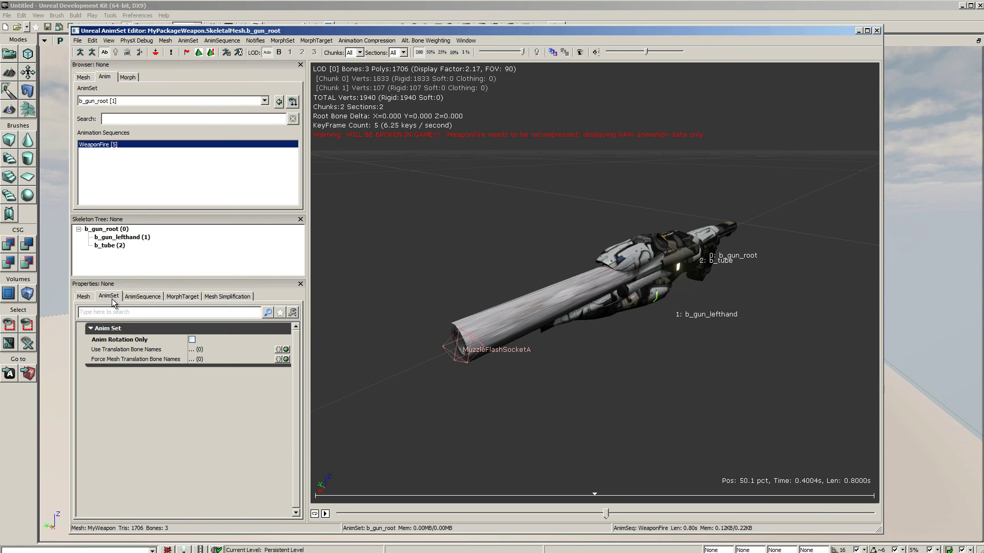